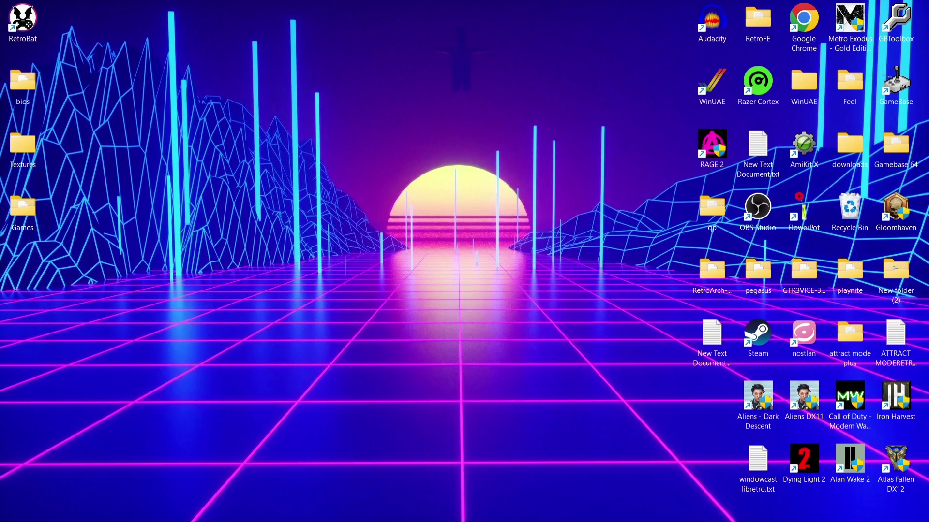
# Switch to Chrome, review the game table on the PCSX2 compatibility page, and minimize the browser.
pyautogui.click(506, 508)
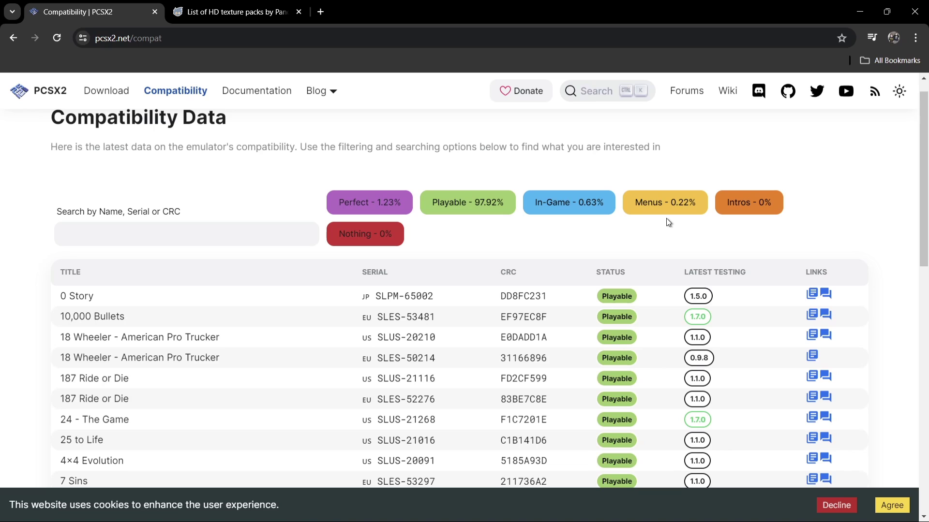
pyautogui.moveTo(925, 133)
pyautogui.mouseDown()
pyautogui.moveTo(926, 281)
pyautogui.moveTo(926, 125)
pyautogui.mouseUp()
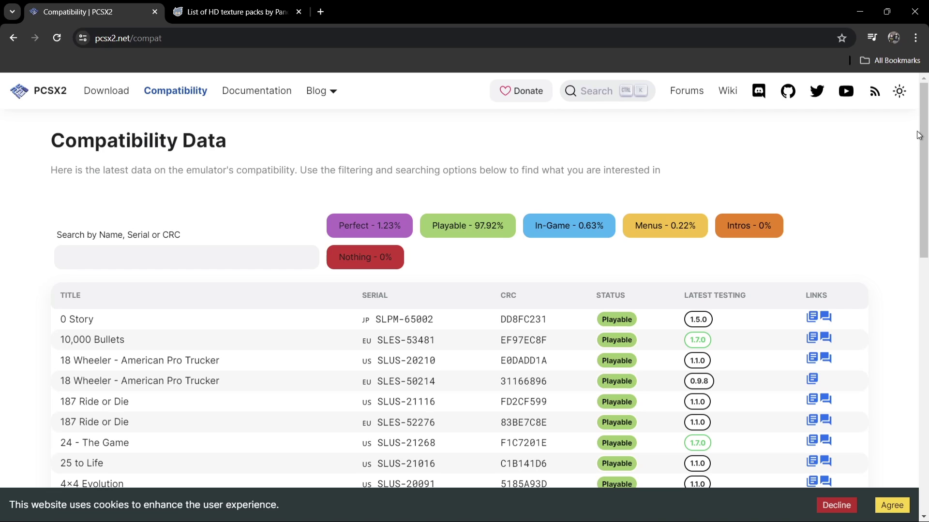
pyautogui.click(859, 12)
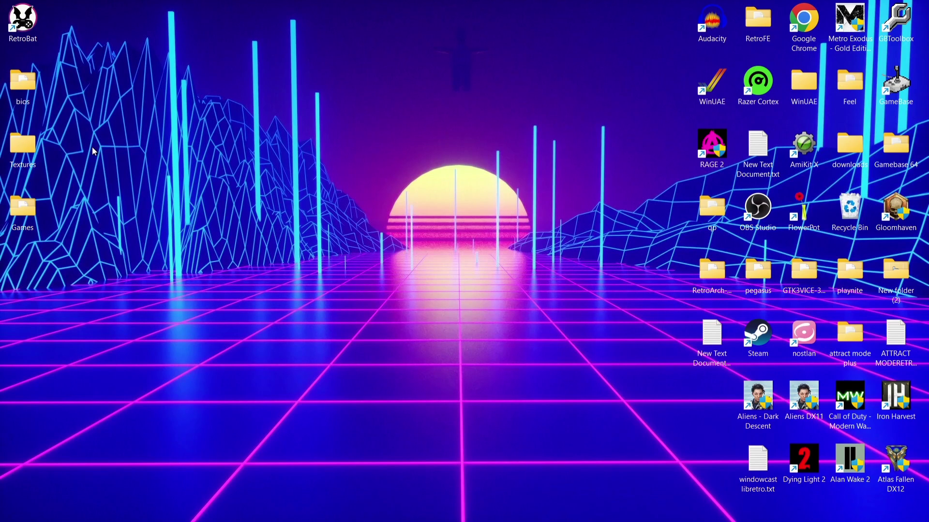
# Copy the BIOS file ps2-0230a-20080220.bin from the desktop bios folder.
pyautogui.doubleClick(23, 85)
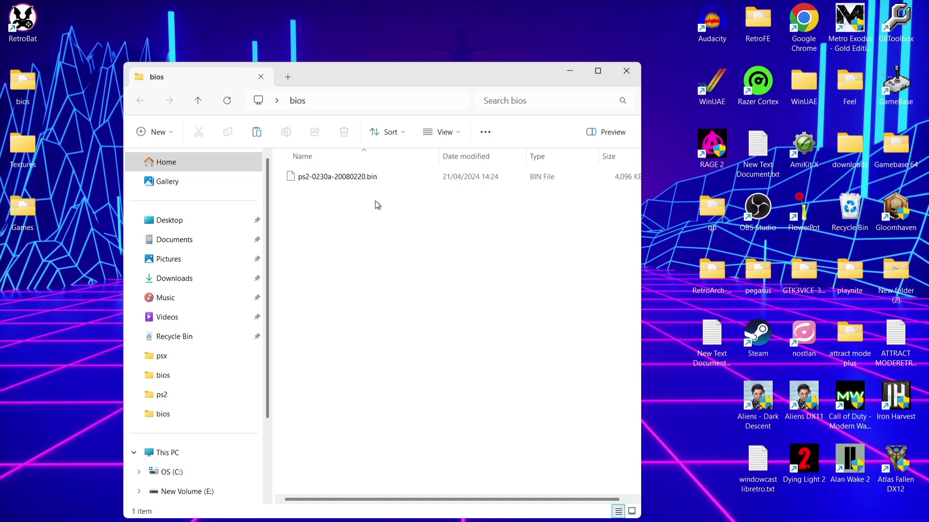
pyautogui.rightClick(341, 179)
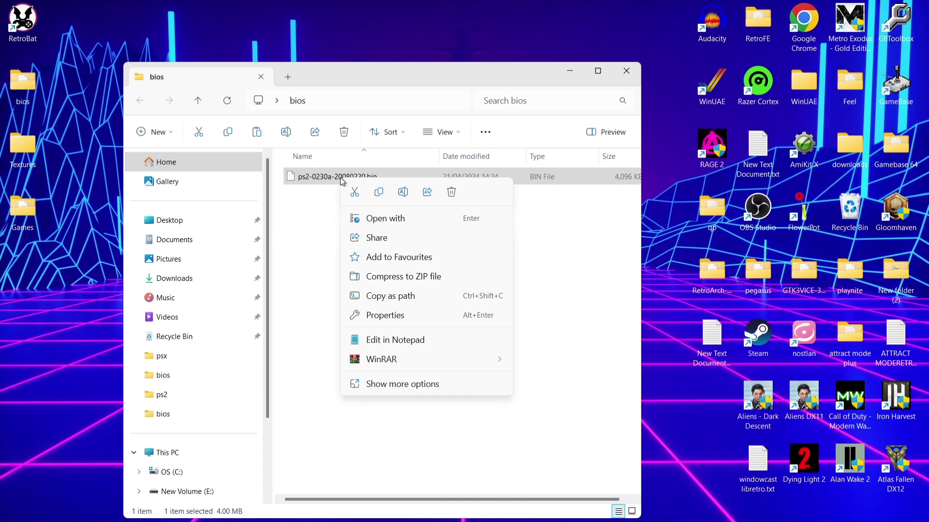
pyautogui.click(379, 192)
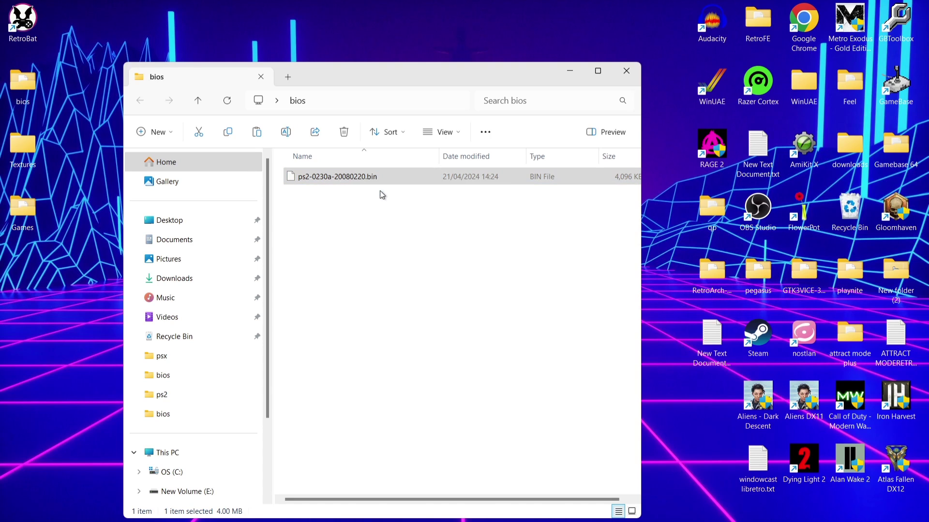
# Go to RetroBat's install location and paste the copied BIOS file into its bios\pcsx2\bios folder.
pyautogui.rightClick(23, 22)
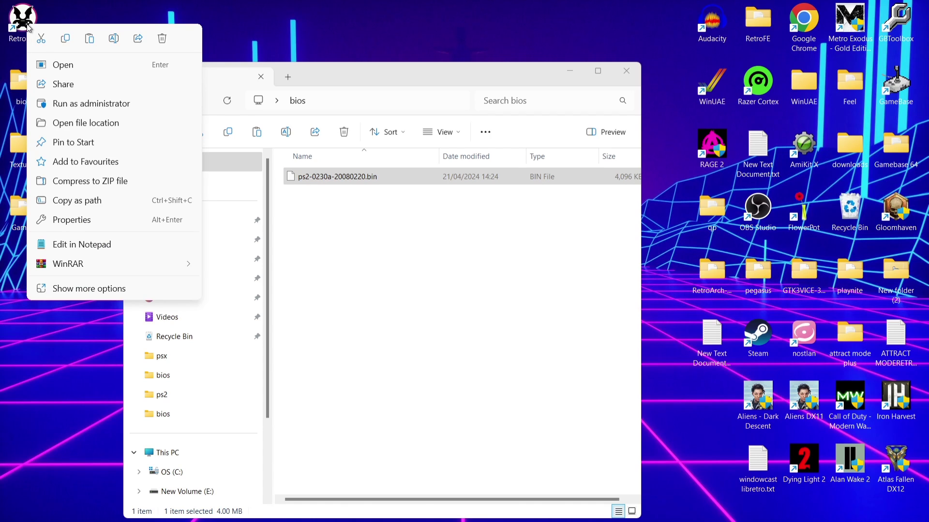
pyautogui.click(80, 125)
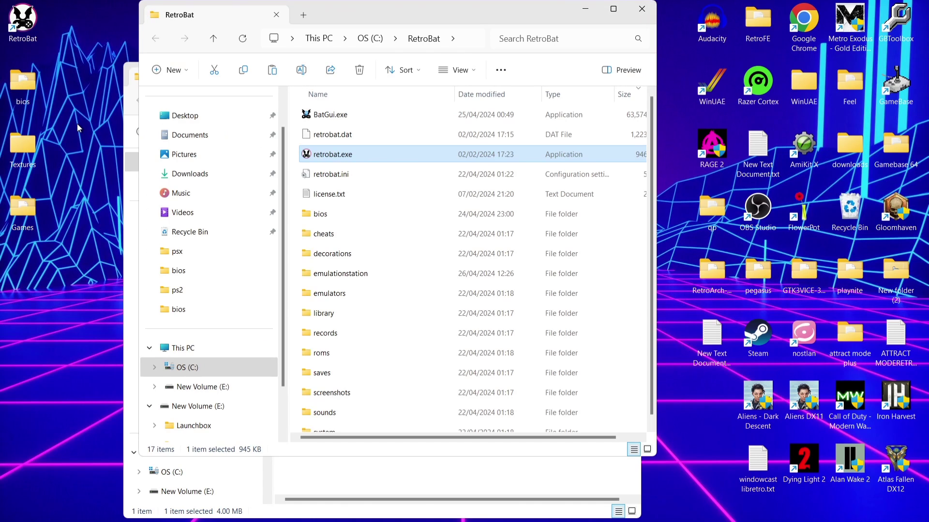
pyautogui.doubleClick(370, 214)
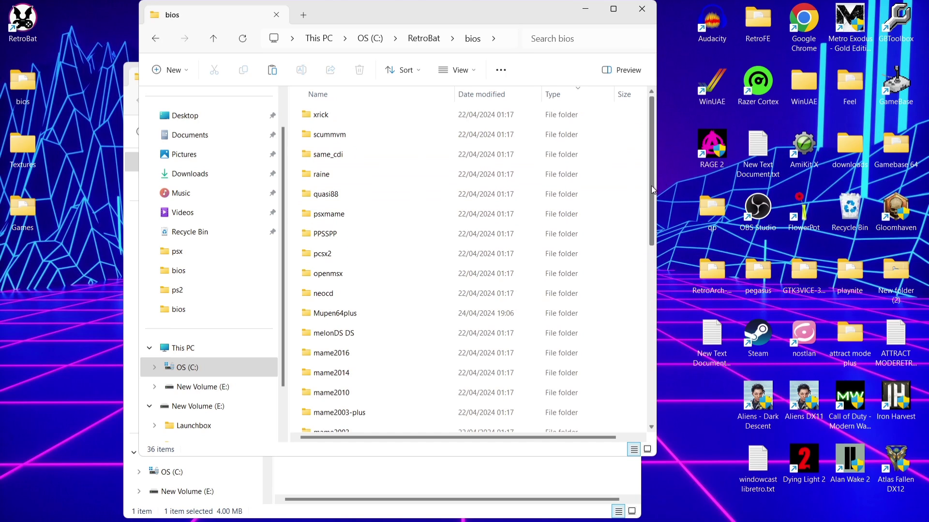
pyautogui.moveTo(651, 186); pyautogui.dragTo(652, 376)
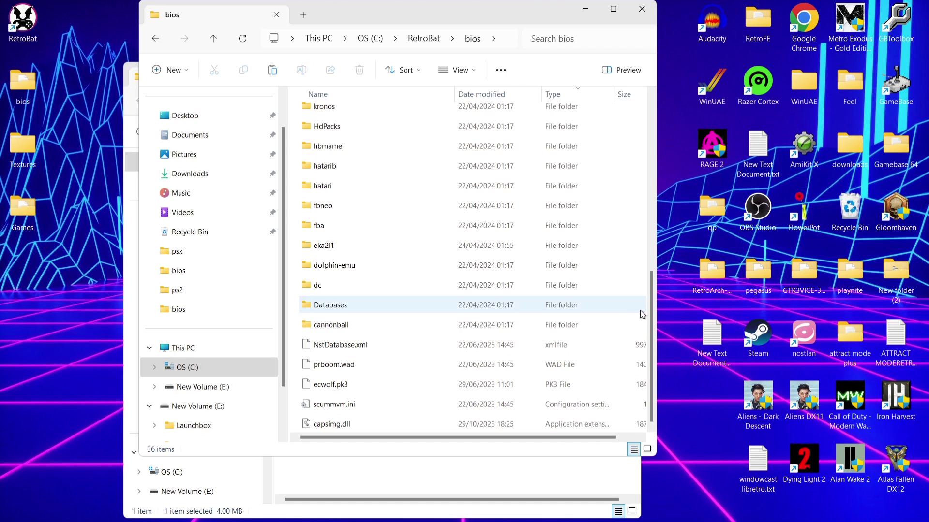
pyautogui.moveTo(650, 302); pyautogui.dragTo(628, 153)
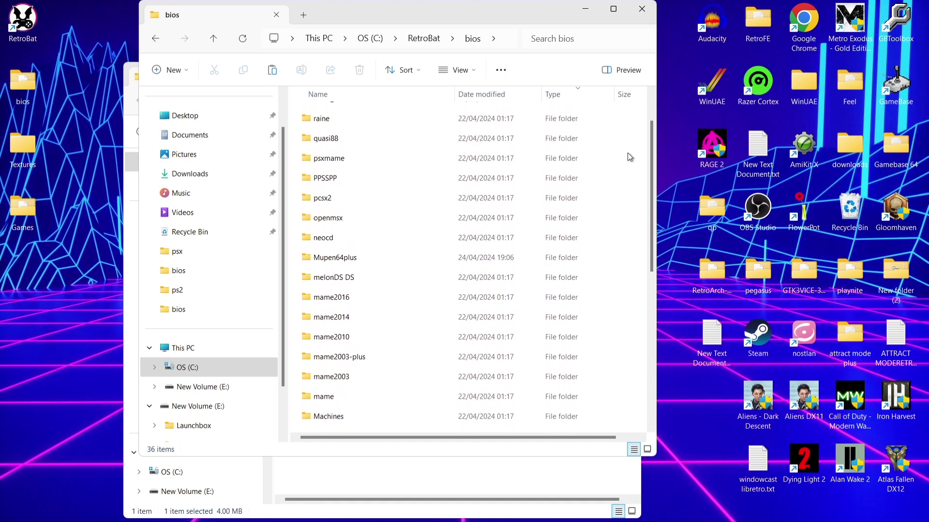
pyautogui.doubleClick(414, 199)
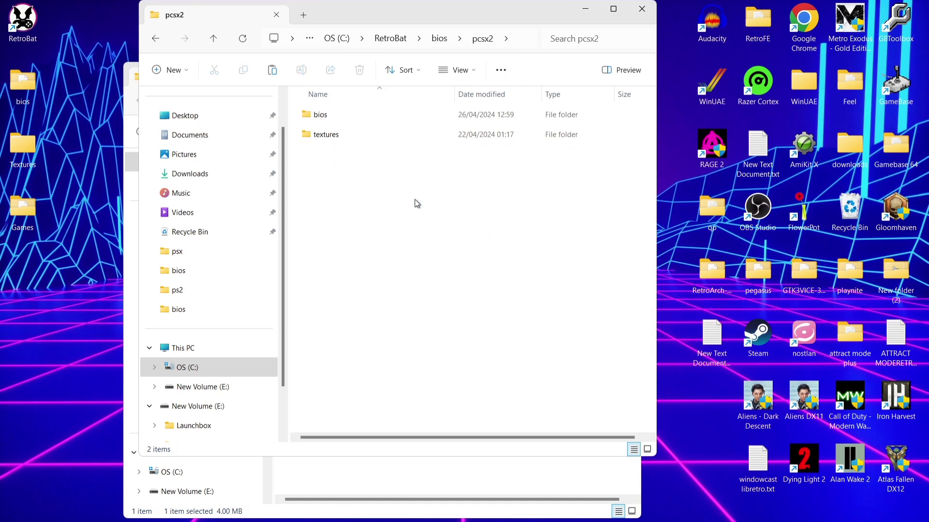
pyautogui.doubleClick(344, 114)
pyautogui.rightClick(371, 240)
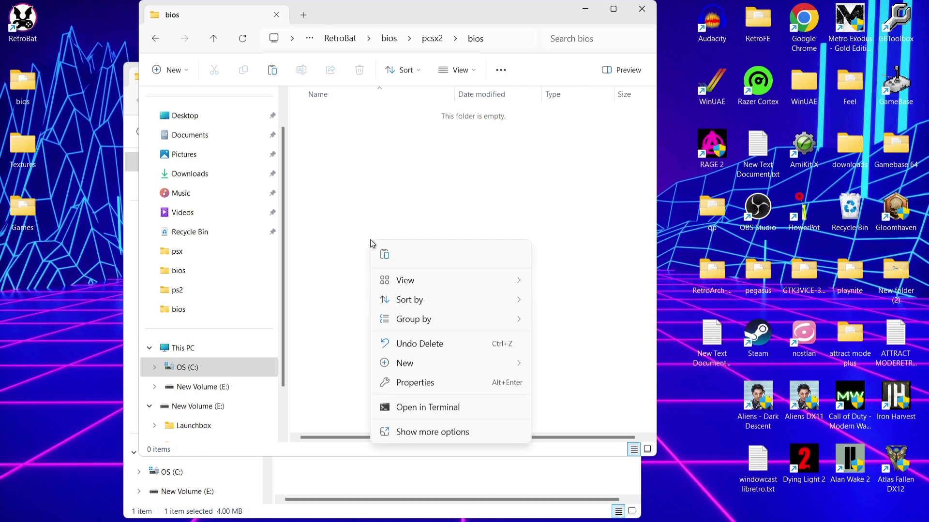
pyautogui.click(385, 255)
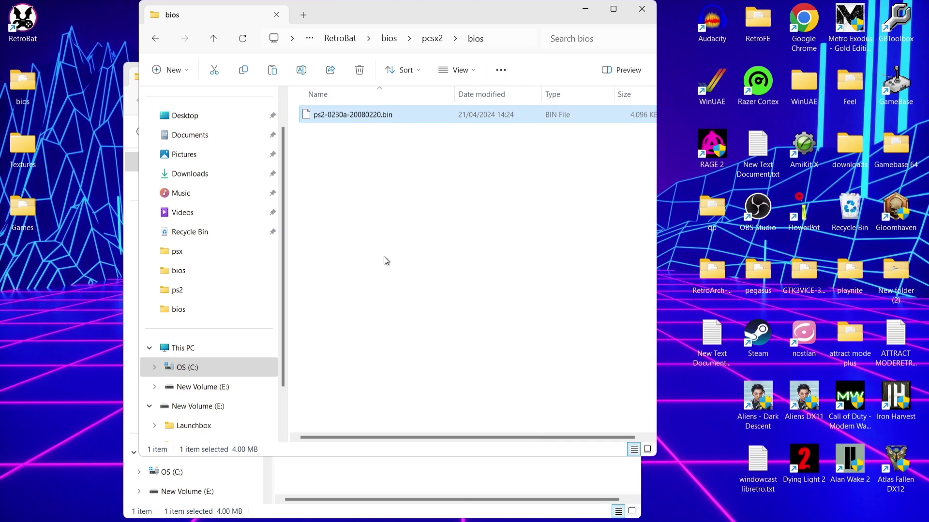
# Open RetroBat's roms\ps2 folder and move its window aside to uncover the desktop folders.
pyautogui.click(156, 38)
pyautogui.click(155, 38)
pyautogui.click(161, 41)
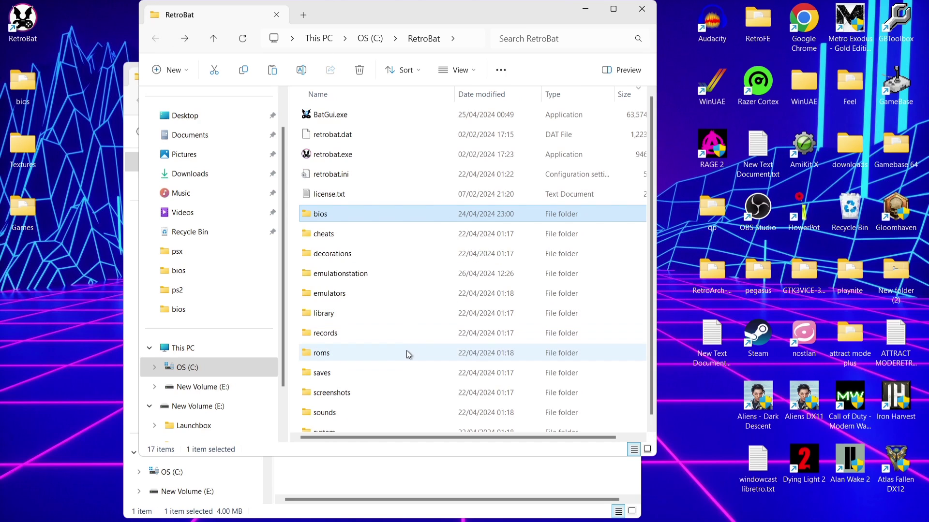
pyautogui.doubleClick(406, 353)
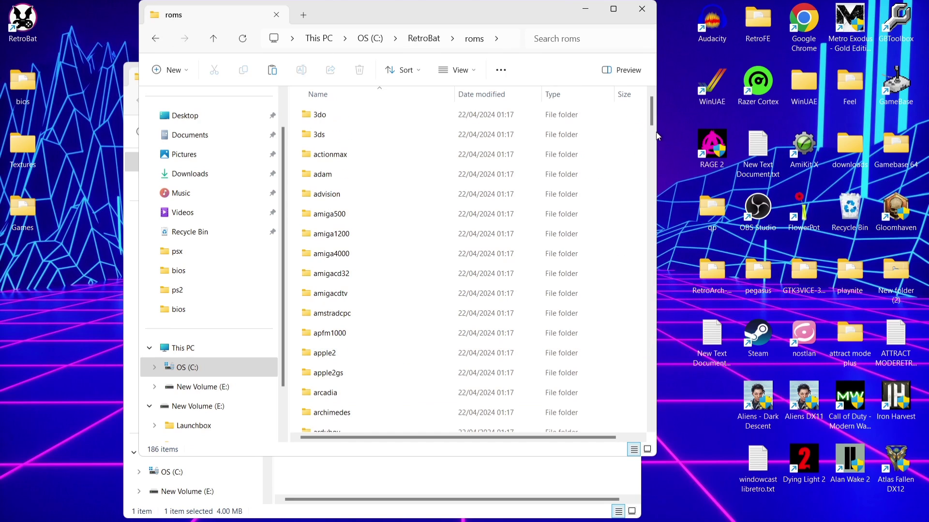
pyautogui.moveTo(651, 107); pyautogui.dragTo(652, 319)
pyautogui.doubleClick(422, 329)
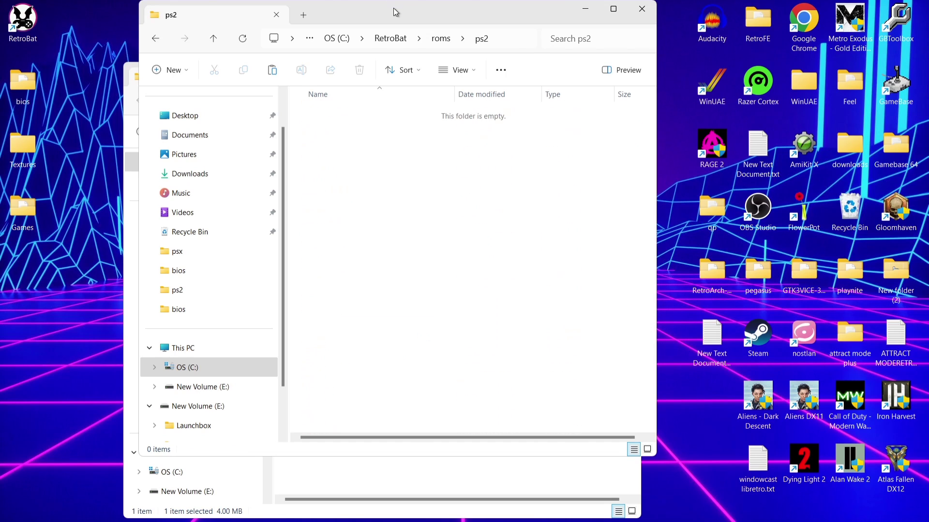
pyautogui.moveTo(394, 9); pyautogui.dragTo(568, 15)
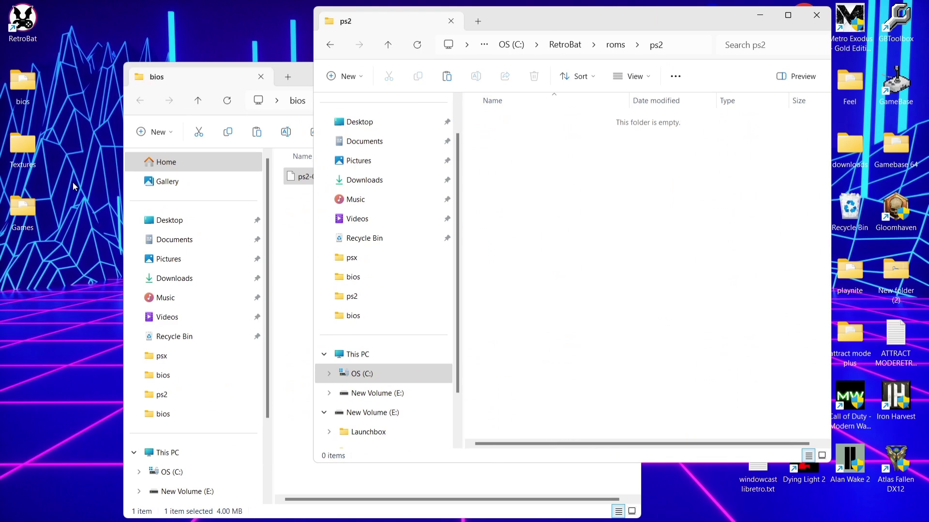
# Copy the Burnout Revenge and God of War ISO files from the desktop Games folder into roms\ps2, and close the folder windows.
pyautogui.doubleClick(16, 214)
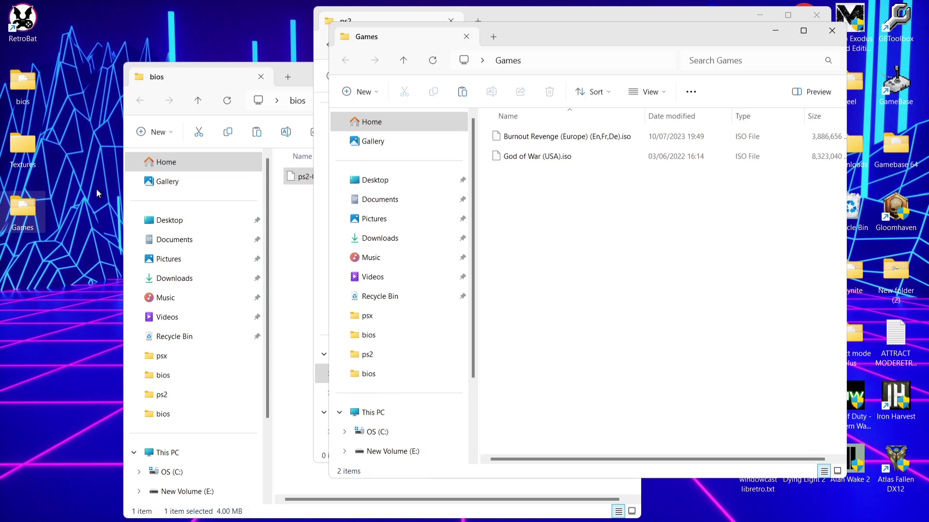
pyautogui.moveTo(646, 34); pyautogui.dragTo(307, 30)
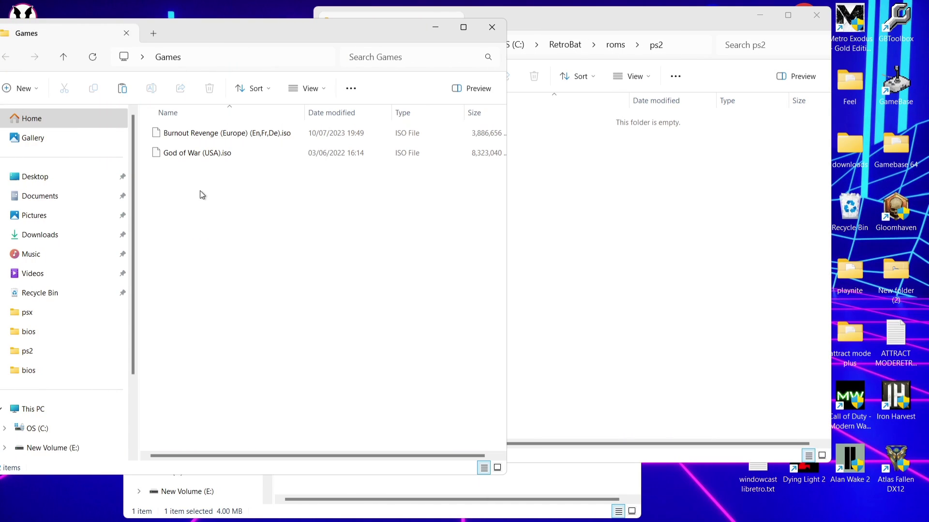
pyautogui.moveTo(200, 191); pyautogui.dragTo(650, 206)
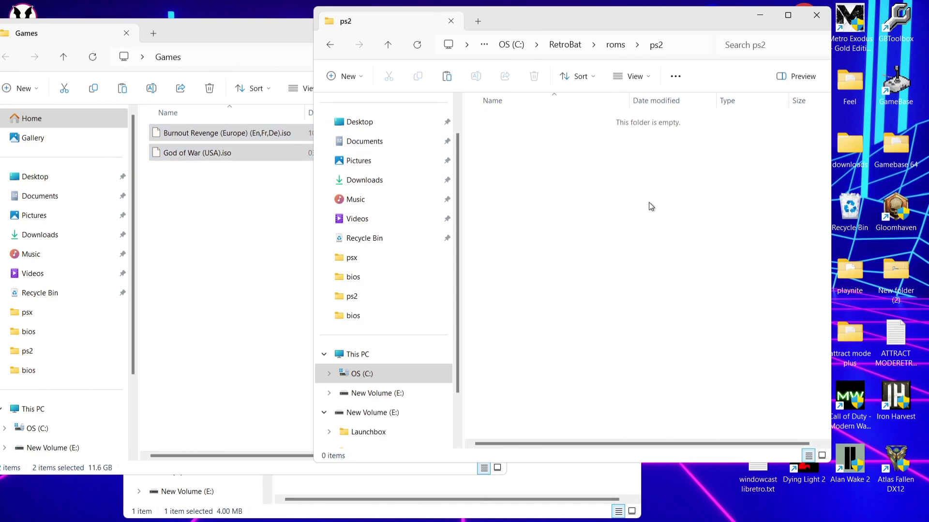
pyautogui.click(275, 23)
pyautogui.click(492, 27)
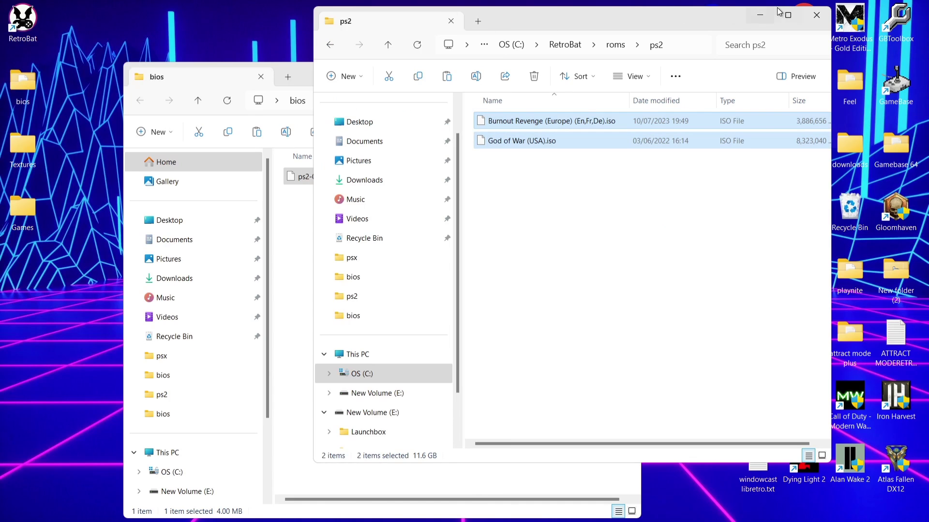
pyautogui.click(816, 15)
pyautogui.click(623, 81)
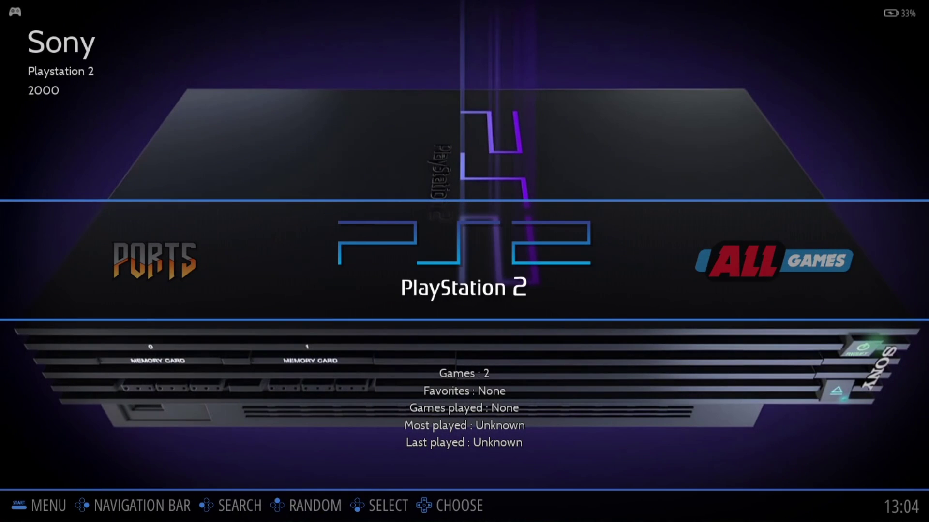
# In RetroBat, open the PlayStation 2 game list and look through its games.
pyautogui.press('Return')
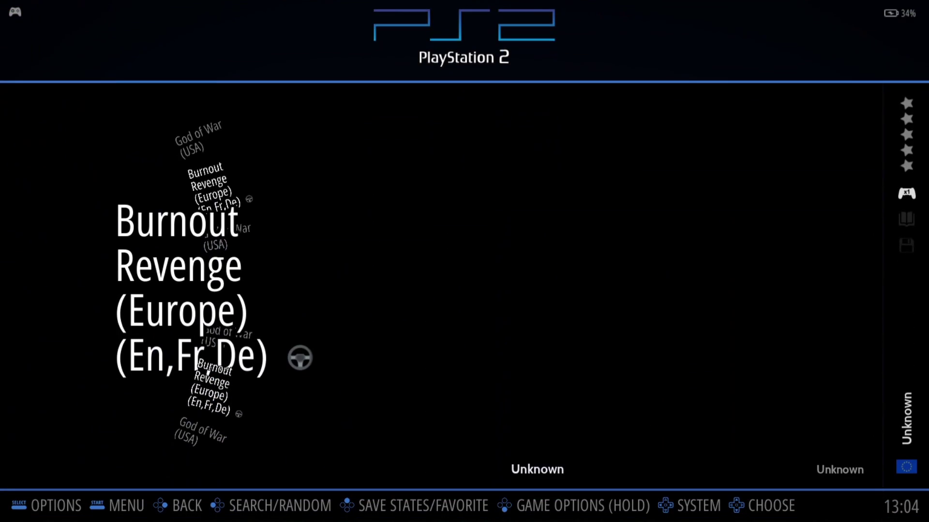
pyautogui.press('Down')
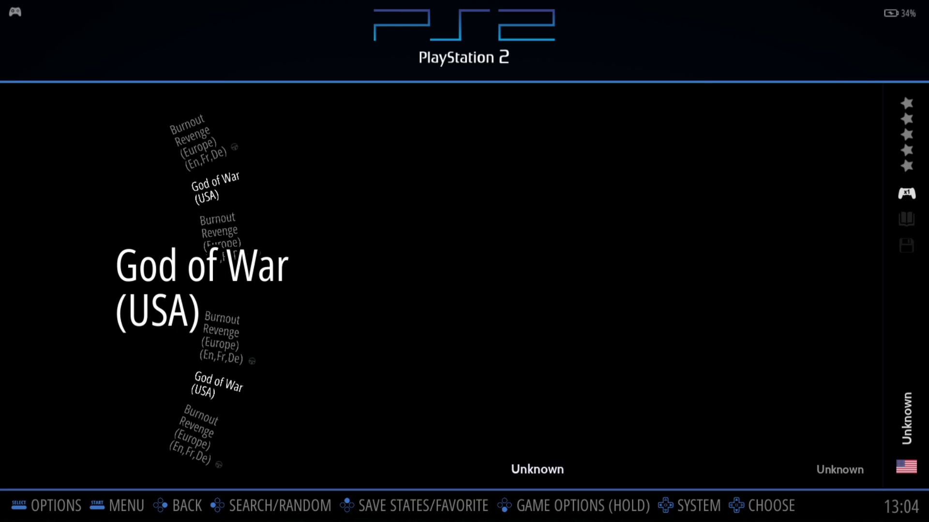
pyautogui.press('Down')
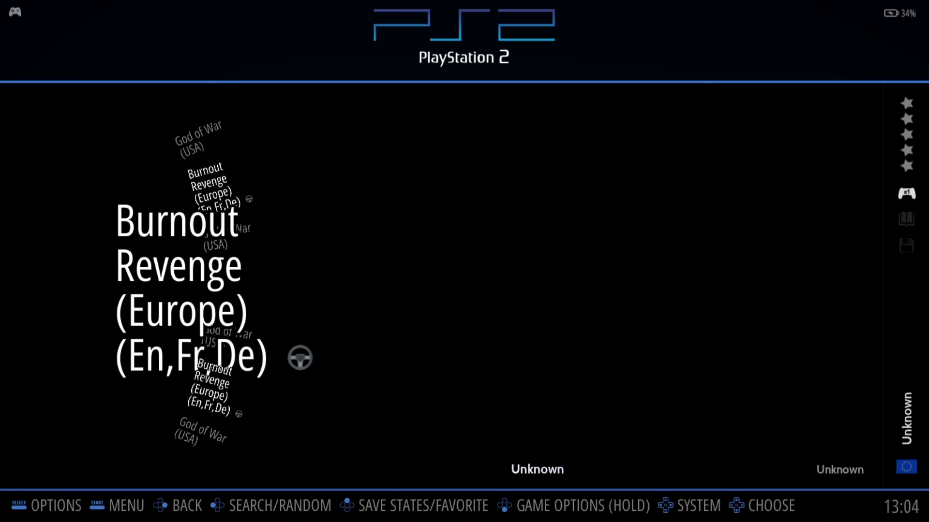
# Scrape the PlayStation 2 games missing any media, using ScreenScraper as the source.
pyautogui.press('Escape')
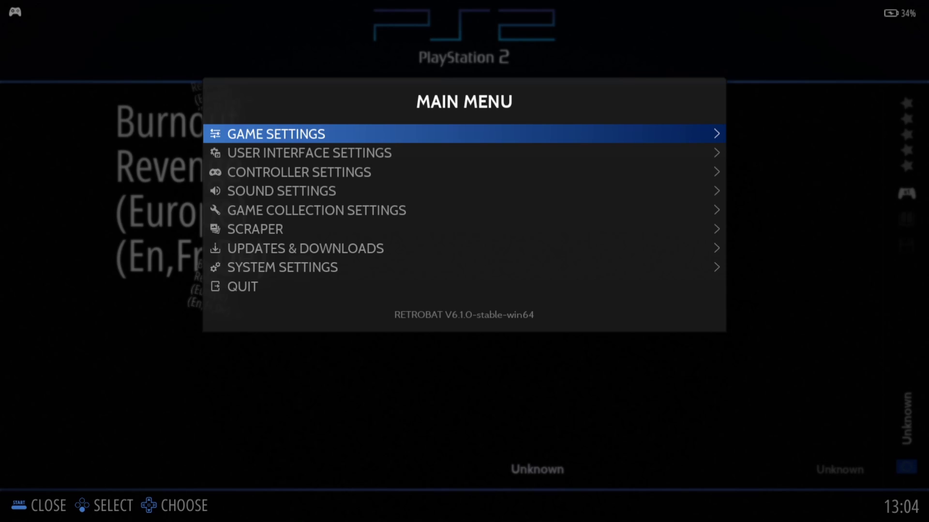
pyautogui.press('Down')
pyautogui.press('Down')
pyautogui.press('Down')
pyautogui.press('Down')
pyautogui.press('Down')
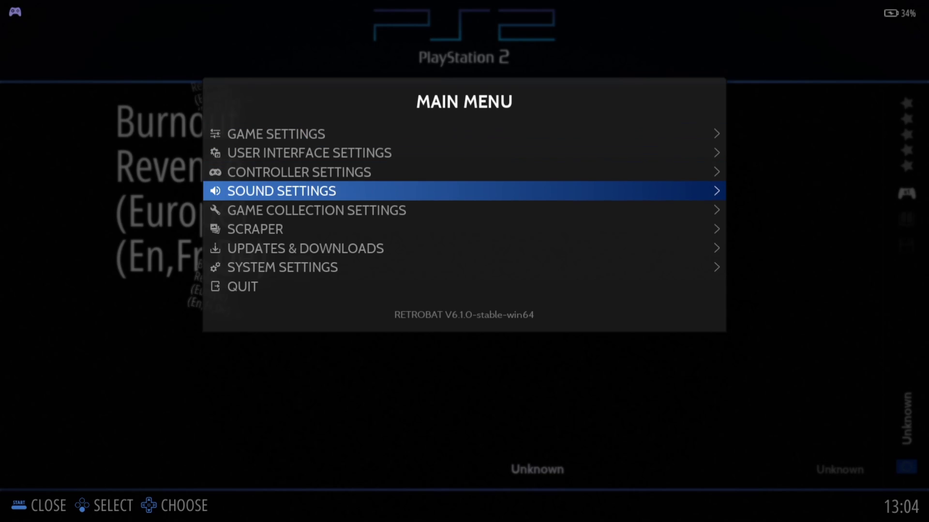
pyautogui.press('Return')
pyautogui.press('Up')
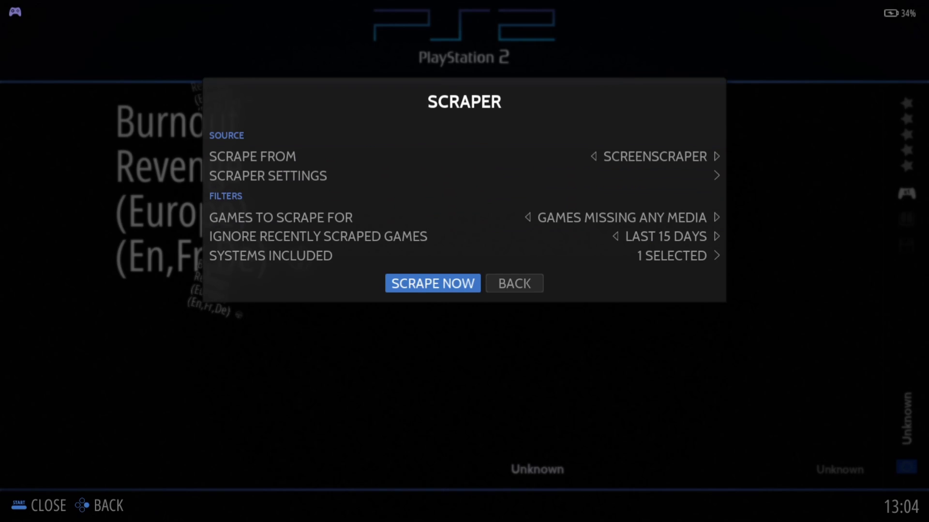
pyautogui.press('Return')
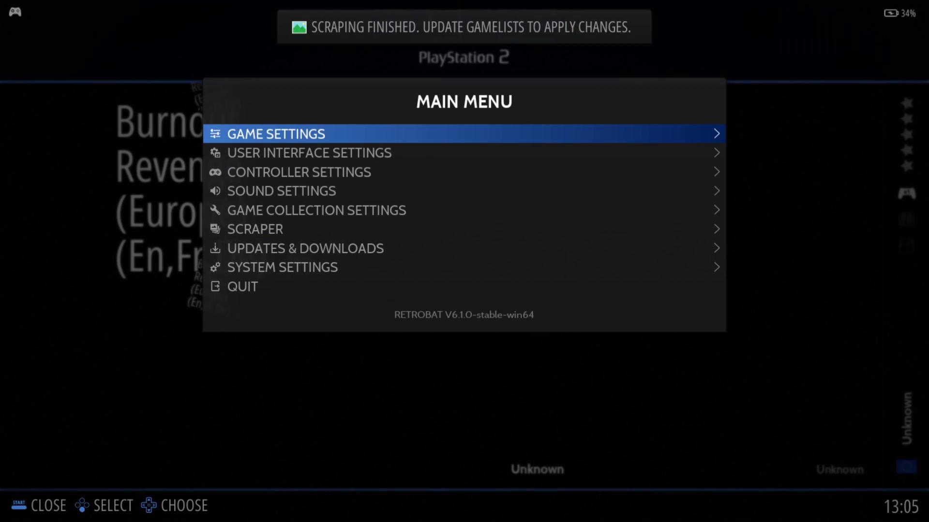
# Update the gamelists to apply the scraped media, and check the God of War and Burnout Revenge entries.
pyautogui.press('Return')
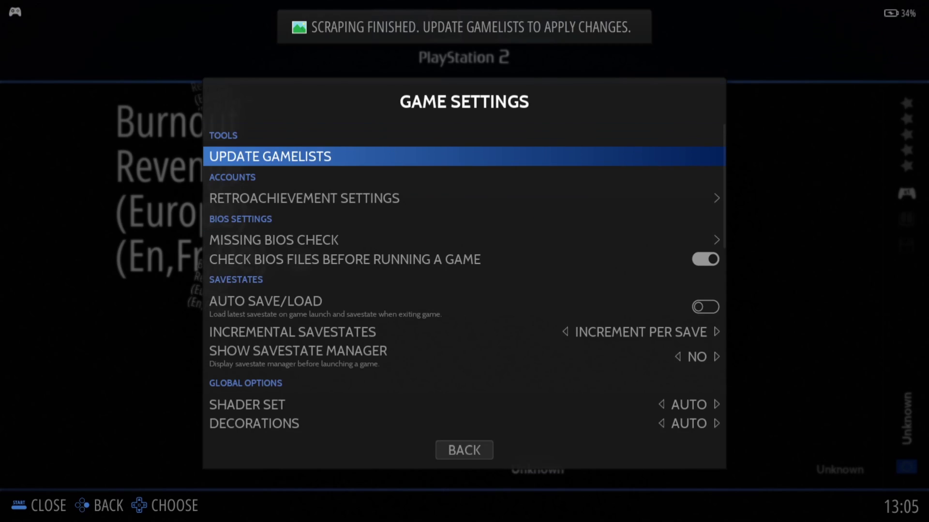
pyautogui.press('Return')
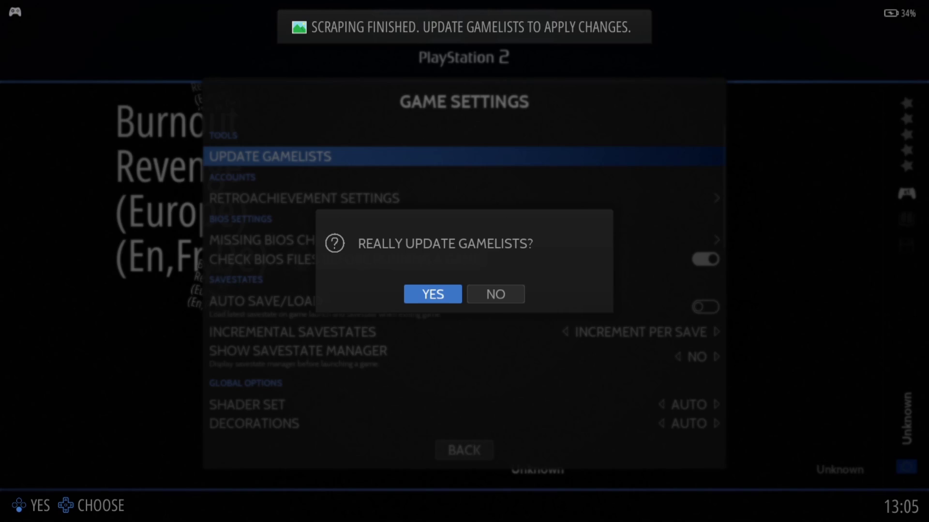
pyautogui.press('Return')
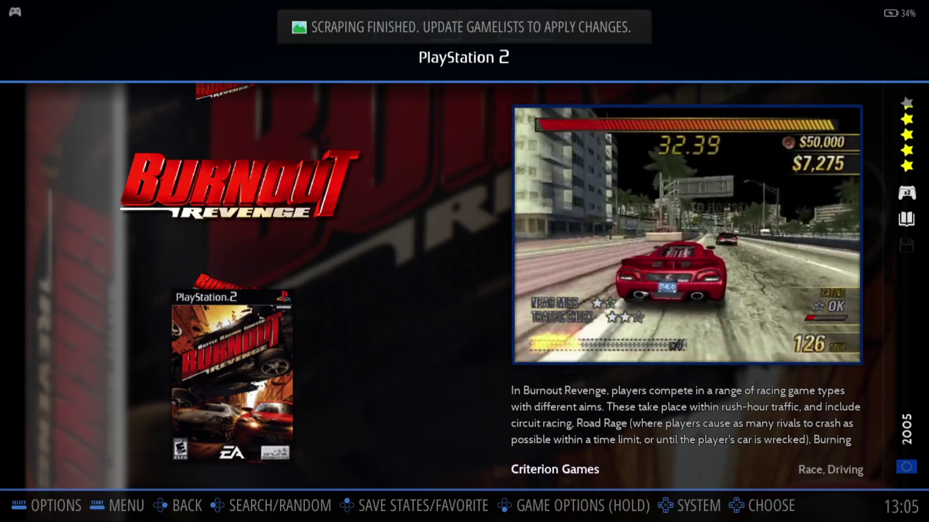
pyautogui.press('Down')
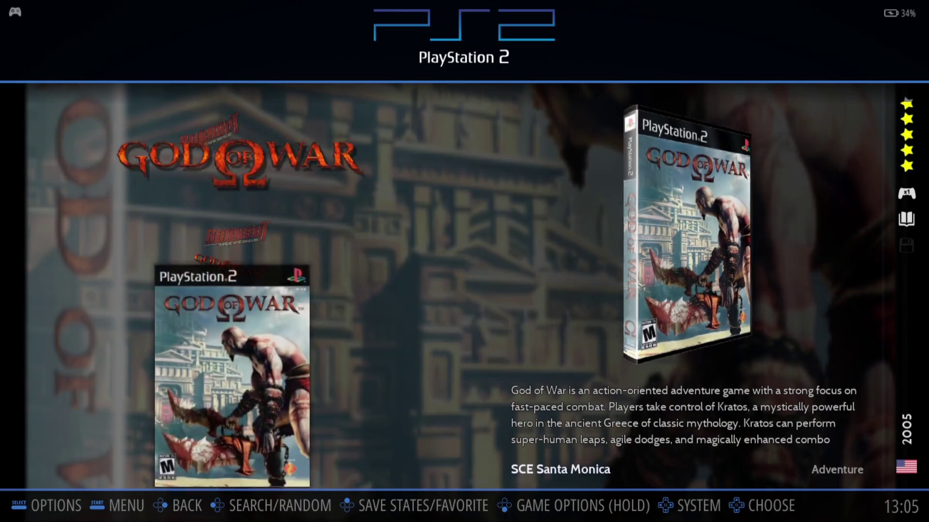
pyautogui.press('Up')
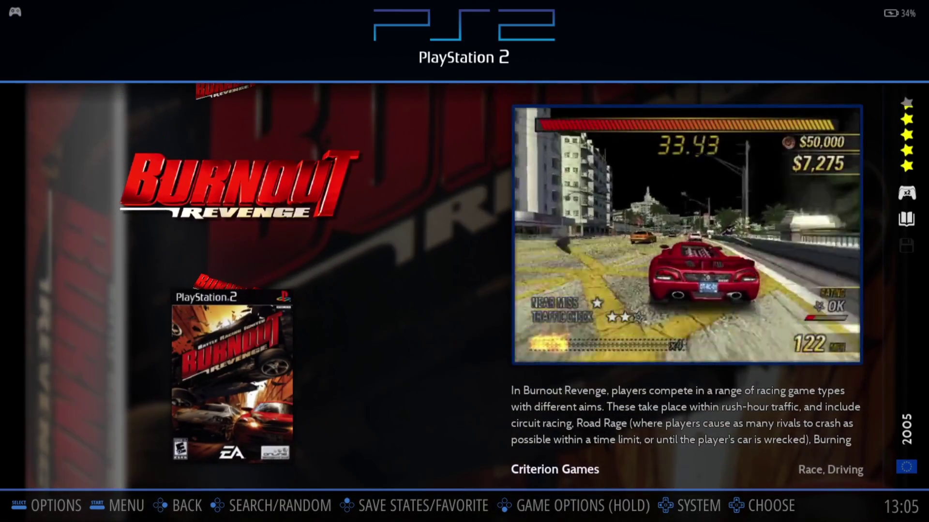
# Launch Burnout Revenge, agreeing to install the PCSX2 emulator and reset its settings to defaults.
pyautogui.press('Down')
pyautogui.press('Up')
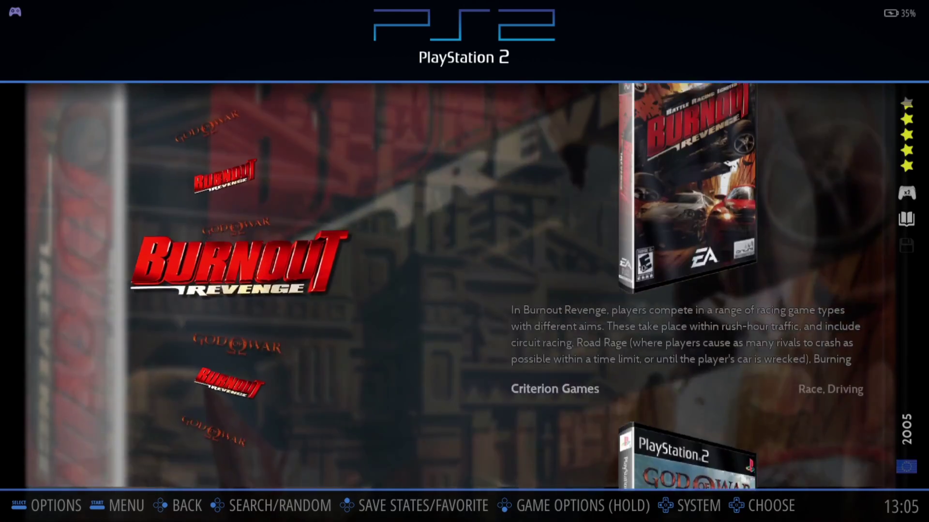
pyautogui.press('Return')
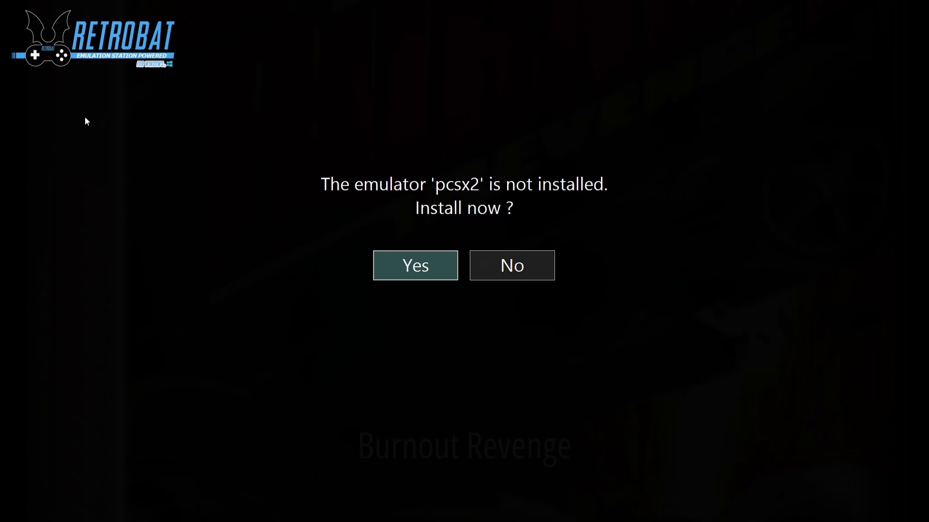
pyautogui.click(424, 264)
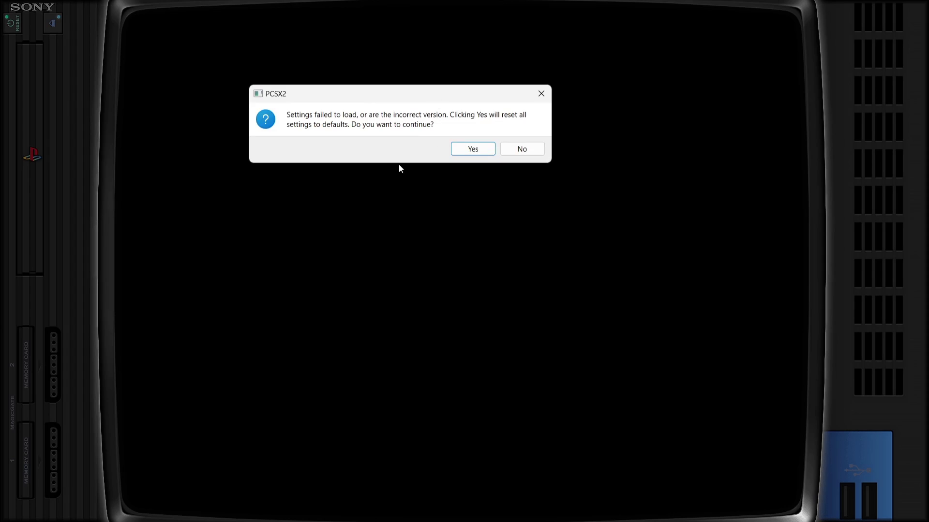
pyautogui.click(470, 149)
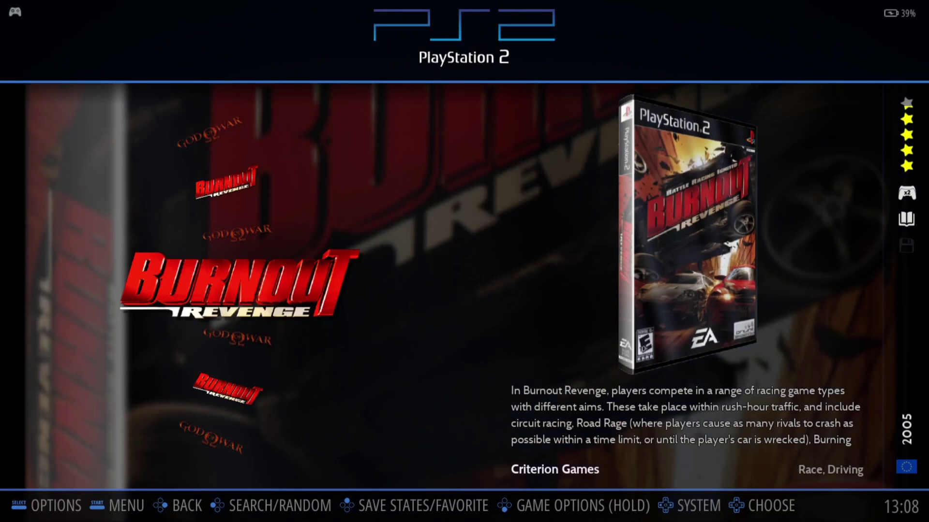
# Open the advanced system options for PlayStation 2 from the game list's view options.
pyautogui.press('F1')
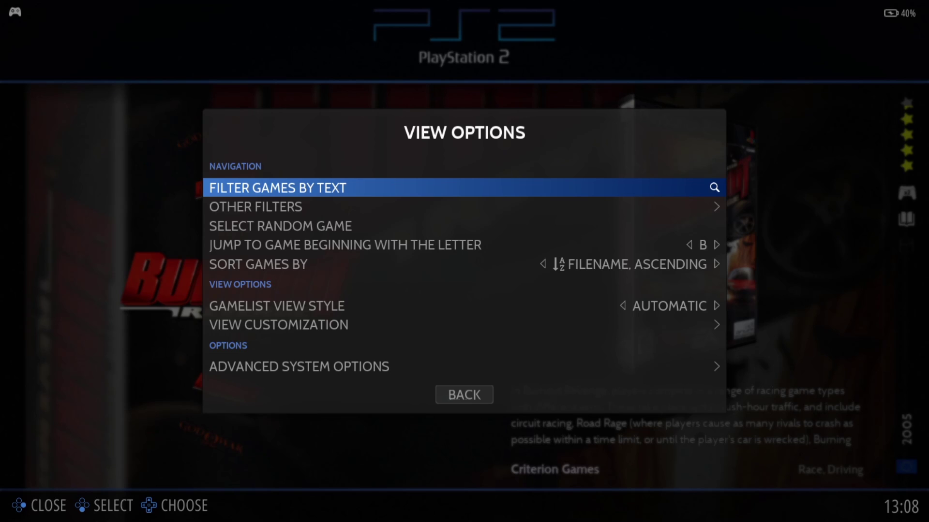
pyautogui.click(465, 394)
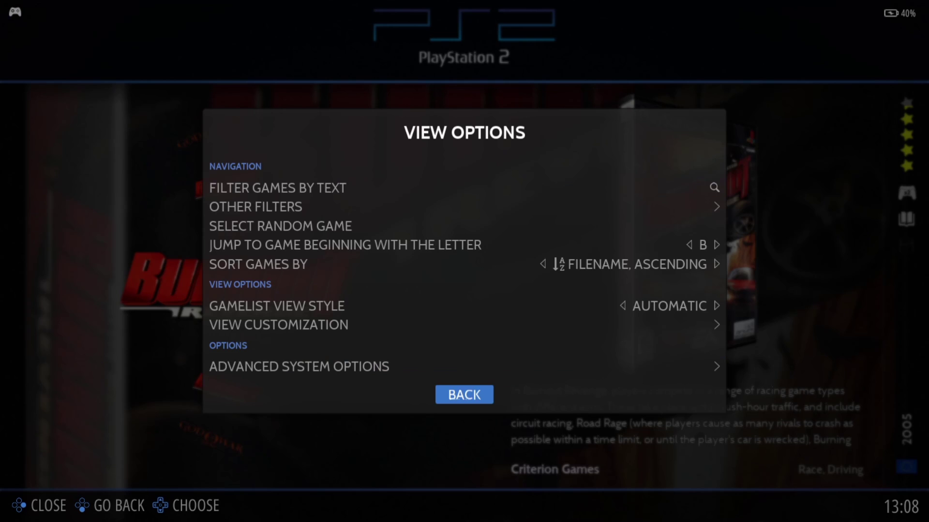
pyautogui.click(299, 367)
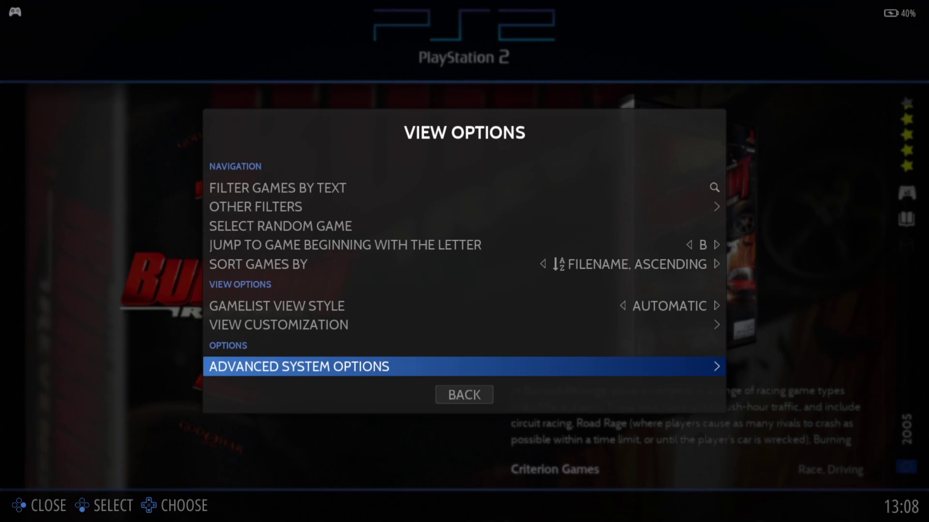
pyautogui.press('Return')
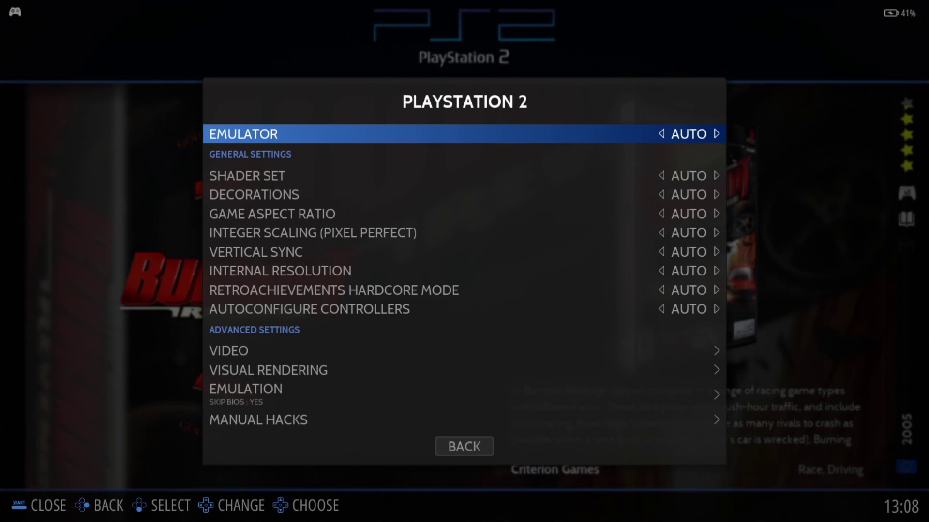
# Look through the available shader sets for PlayStation 2 and leave the list without choosing one.
pyautogui.press('Down')
pyautogui.press('Return')
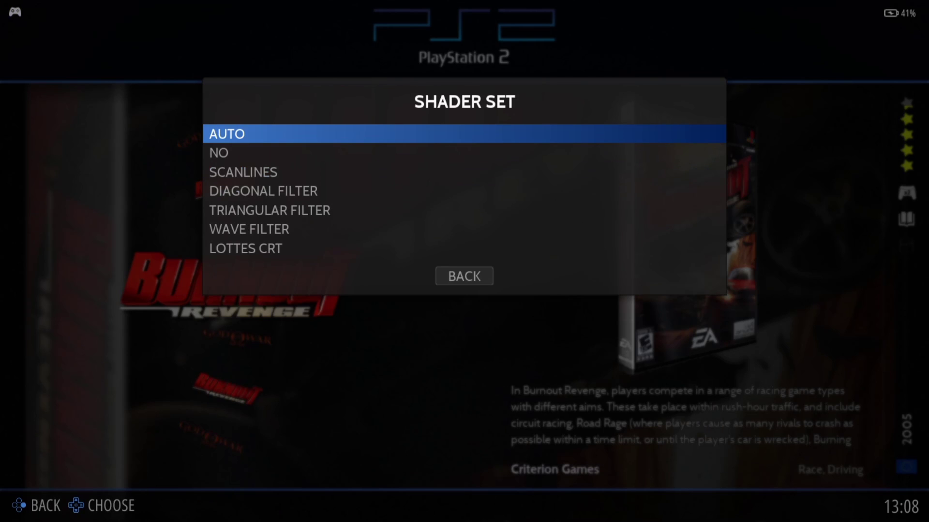
pyautogui.press('Down')
pyautogui.press('Down')
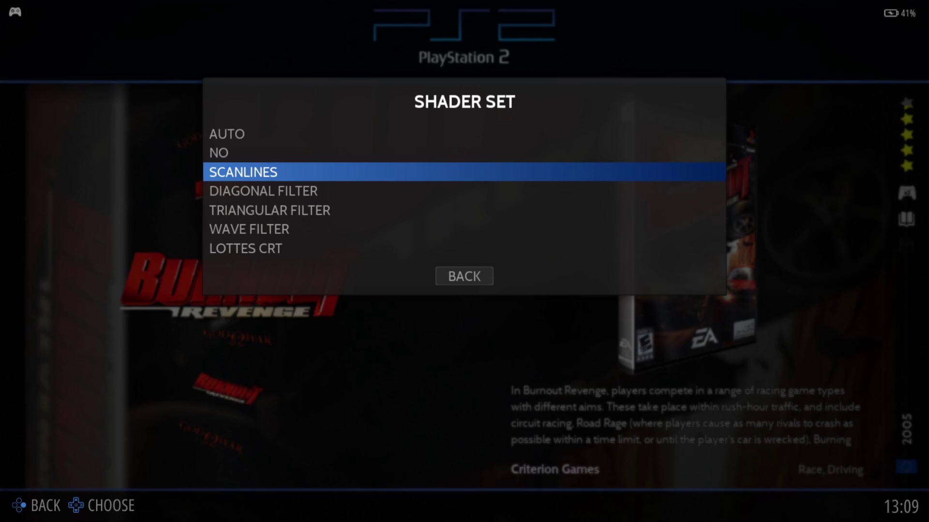
pyautogui.press('Up')
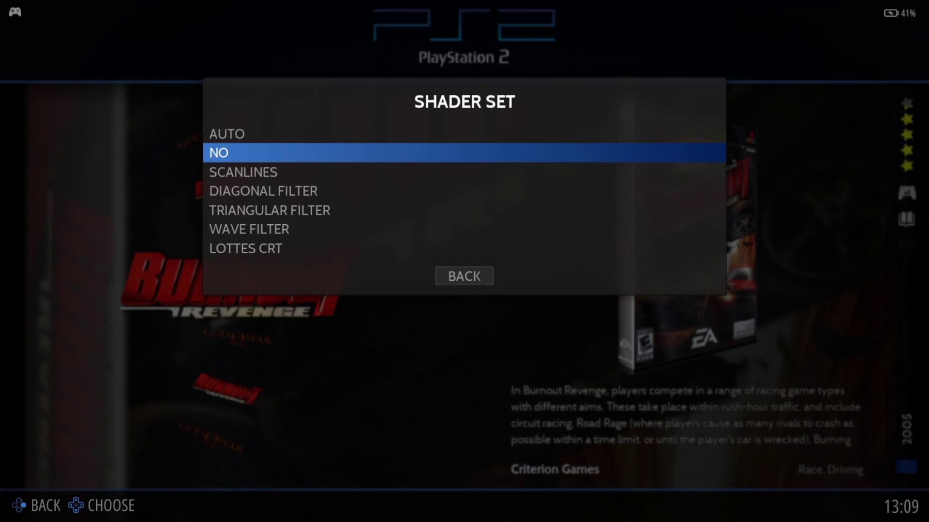
pyautogui.press('Escape')
# Look through the PlayStation 2 decorations and set them to None.
pyautogui.press('Down')
pyautogui.press('Return')
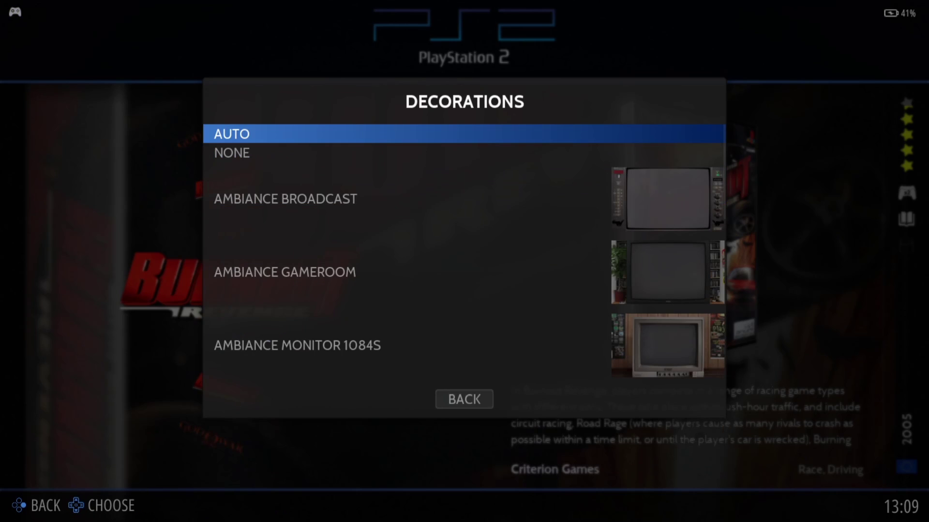
pyautogui.press('Up')
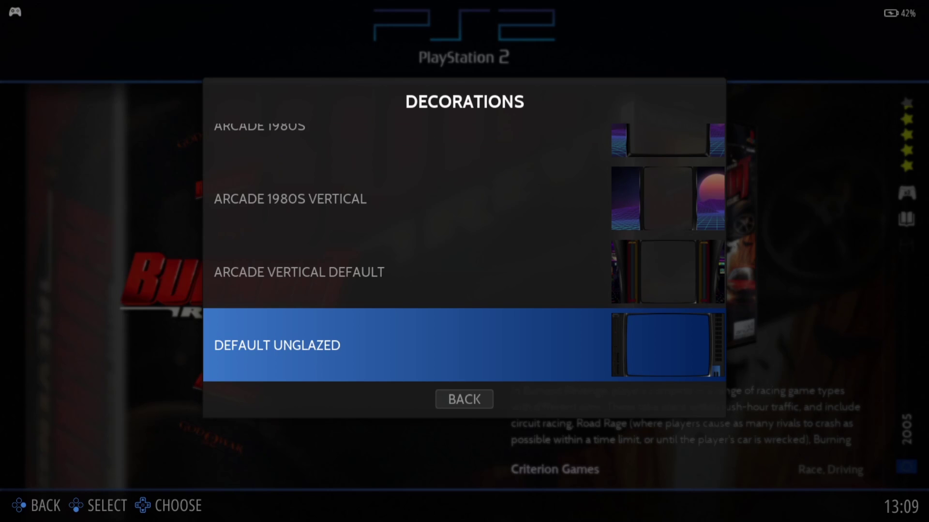
pyautogui.press('Down')
pyautogui.press('Down')
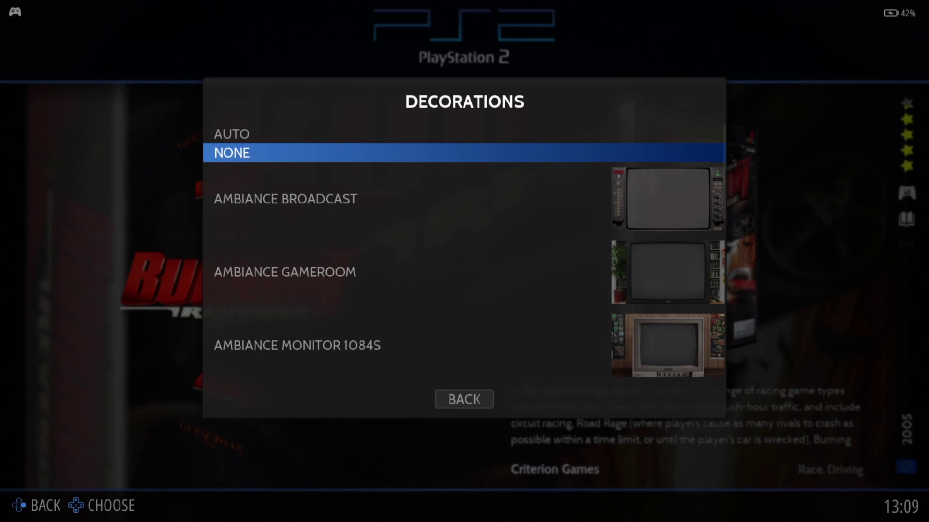
pyautogui.press('Return')
# Set the PlayStation 2 game aspect ratio to Stretch Fit to Window.
pyautogui.press('Down')
pyautogui.press('Return')
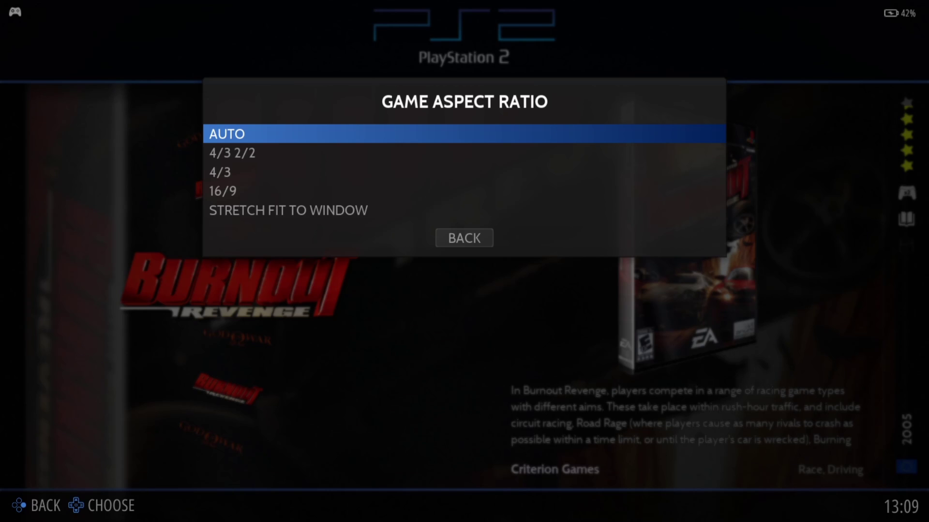
pyautogui.press('Up')
pyautogui.press('Up')
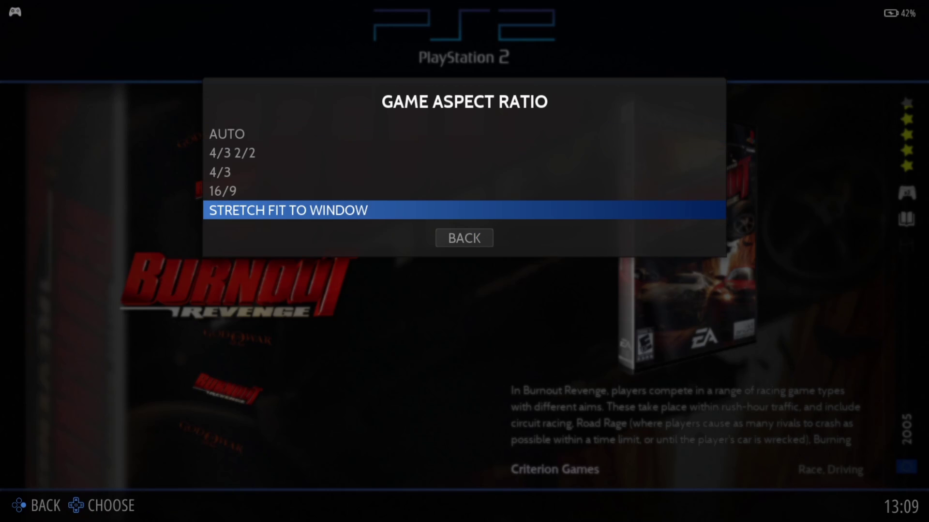
pyautogui.press('Return')
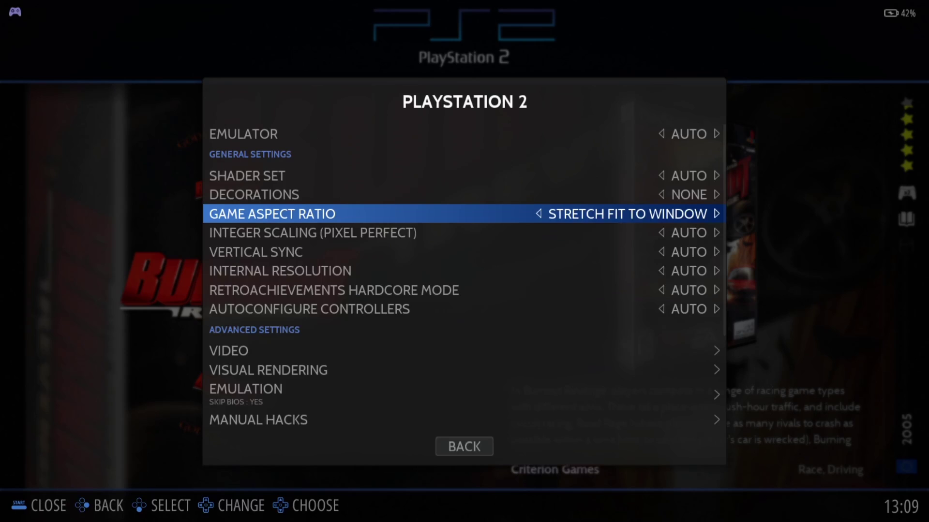
# Review the integer scaling (pixel perfect) choices and keep Auto.
pyautogui.press('Down')
pyautogui.press('Return')
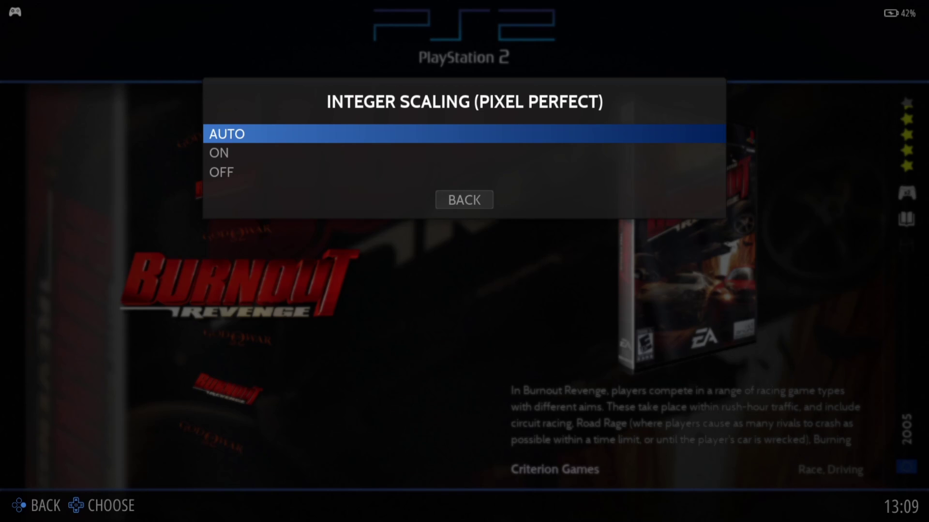
pyautogui.press('Down')
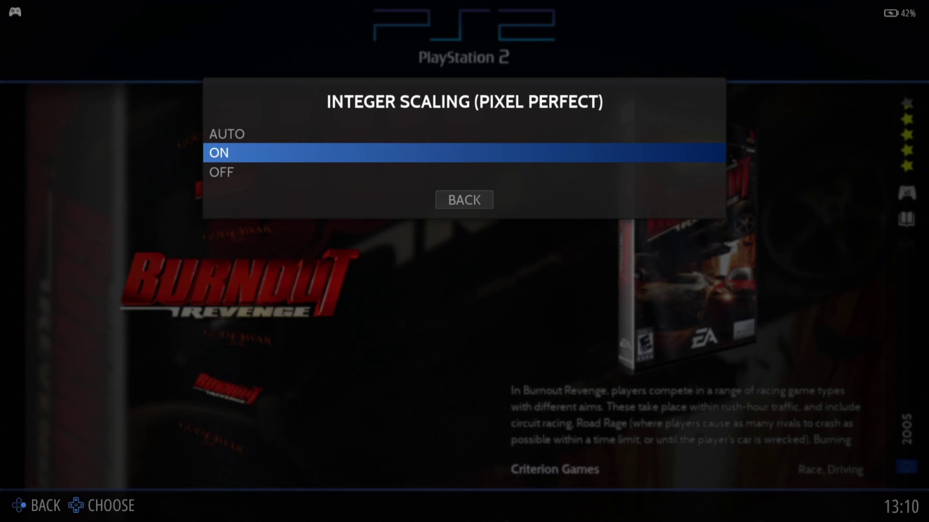
pyautogui.press('Up')
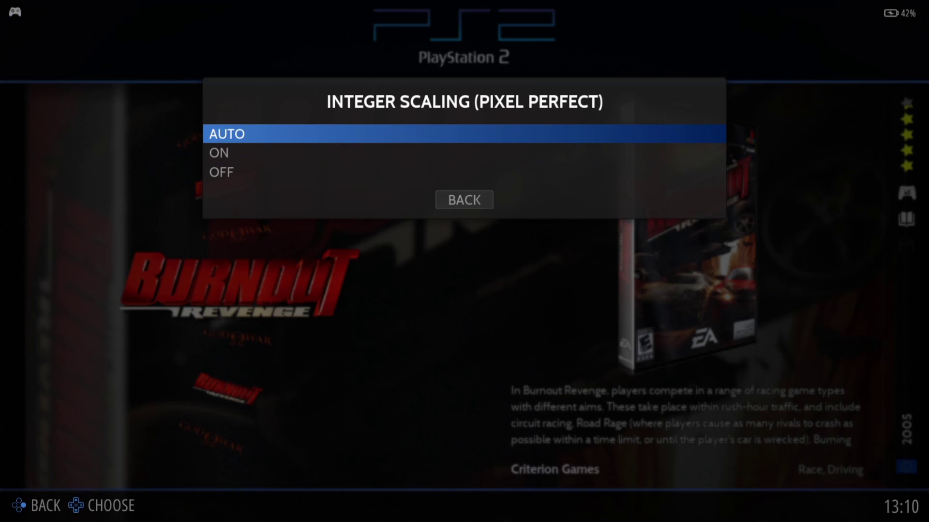
pyautogui.press('Return')
# Turn on vertical sync for PlayStation 2 by setting it to Yes.
pyautogui.press('Down')
pyautogui.press('Return')
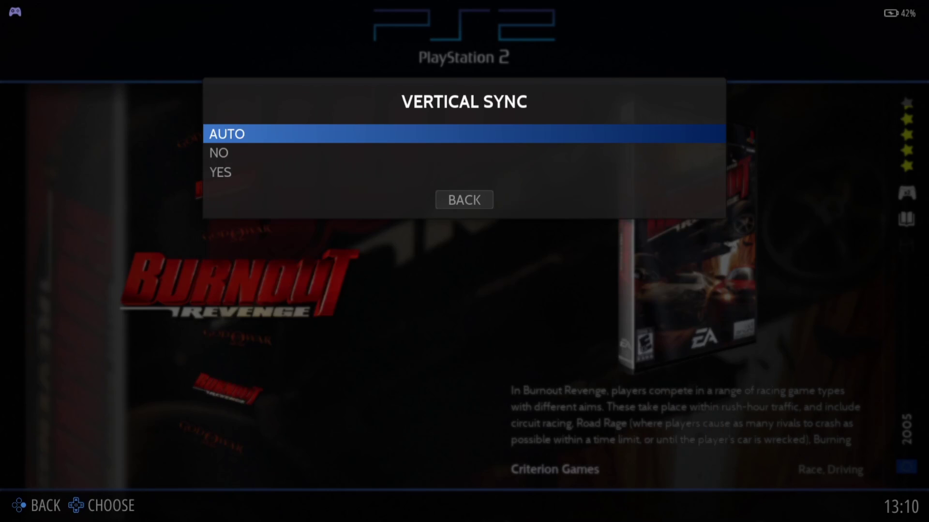
pyautogui.press('Down')
pyautogui.press('Down')
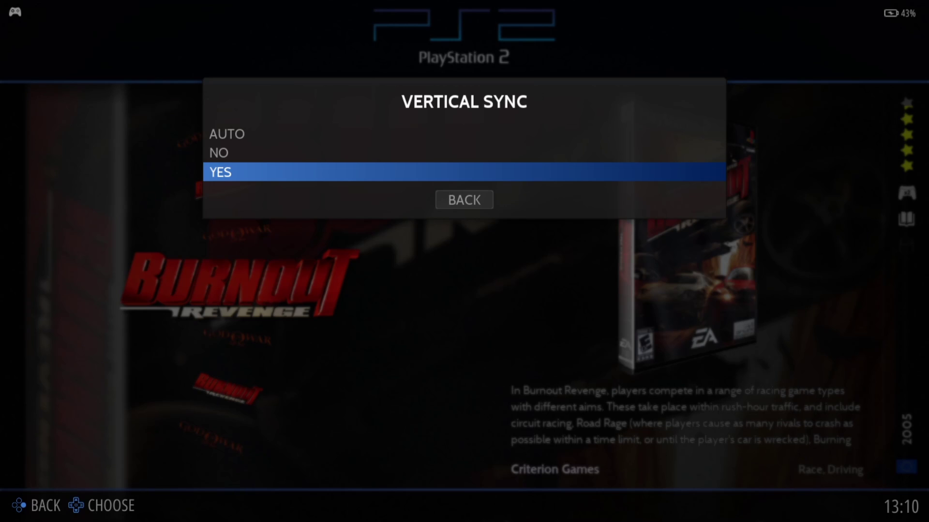
pyautogui.press('Return')
# Set the PlayStation 2 internal resolution to X3 (1080P).
pyautogui.press('Down')
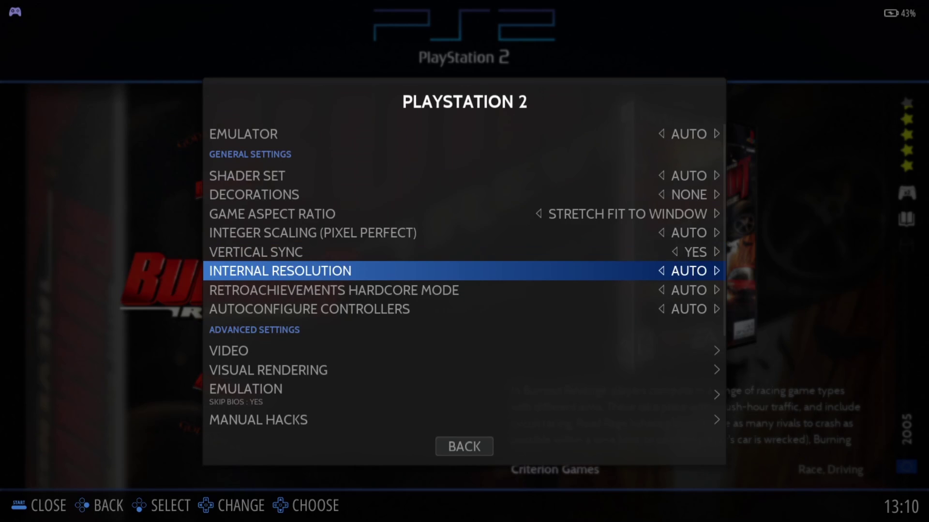
pyautogui.press('Return')
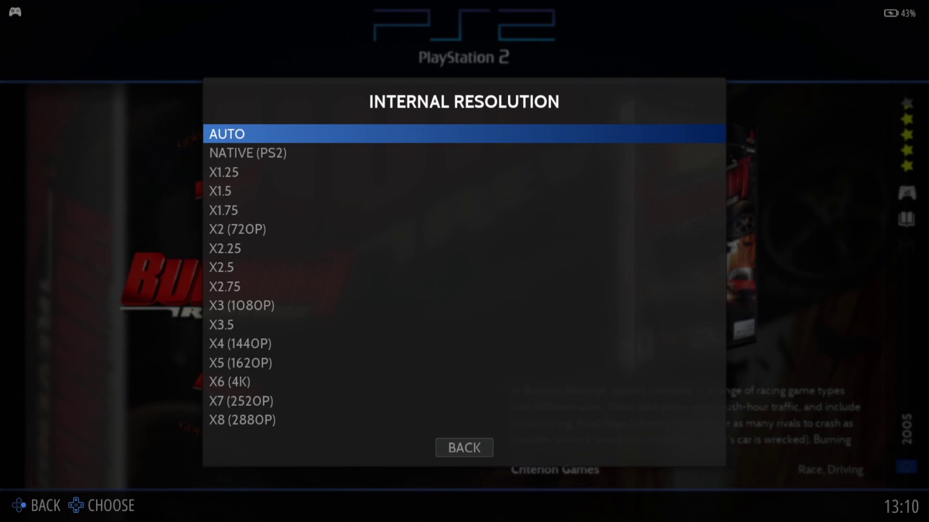
pyautogui.press('Down')
pyautogui.press('Down')
pyautogui.press('Down')
pyautogui.press('Down')
pyautogui.press('Down')
pyautogui.press('Down')
pyautogui.press('Down')
pyautogui.press('Down')
pyautogui.press('Down')
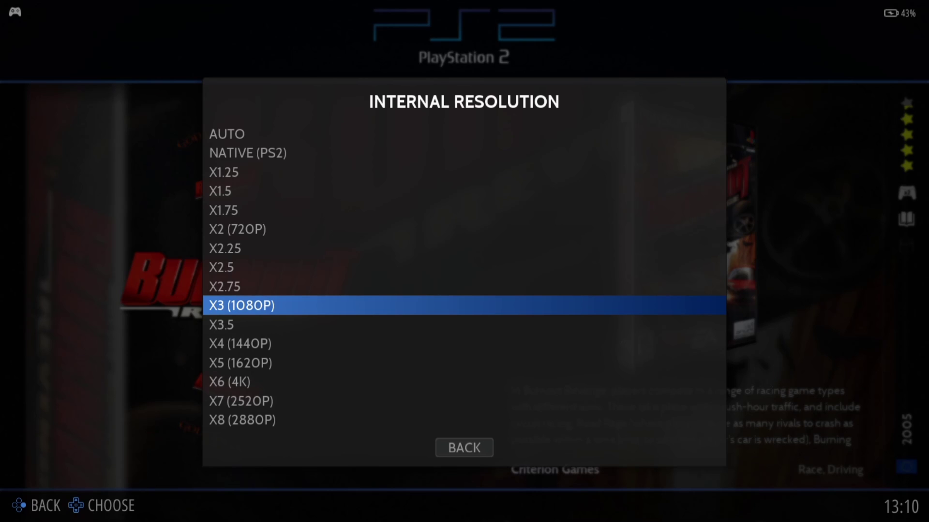
pyautogui.press('Return')
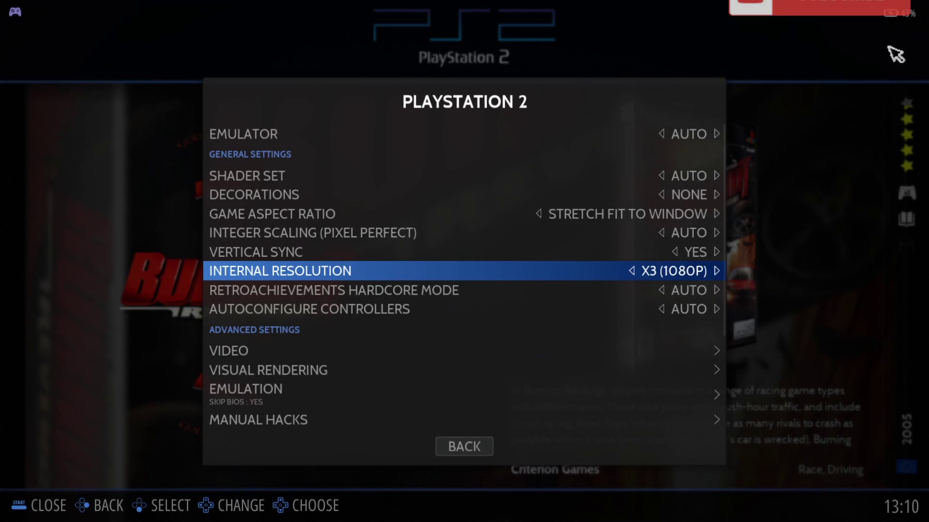
# In the visual rendering settings for PlayStation 2, set anti-aliasing to Yes.
pyautogui.press('Down')
pyautogui.press('Down')
pyautogui.press('Down')
pyautogui.press('Down')
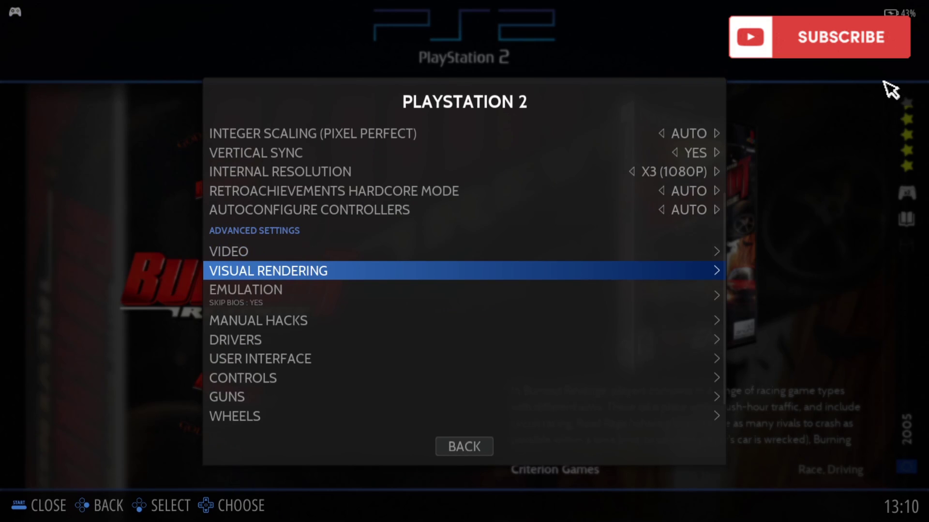
pyautogui.press('Return')
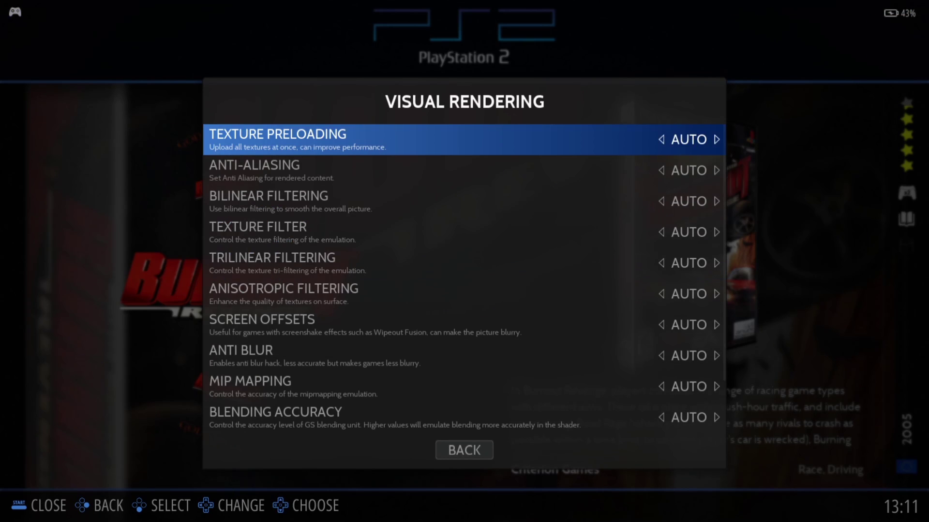
pyautogui.press('Down')
pyautogui.press('Return')
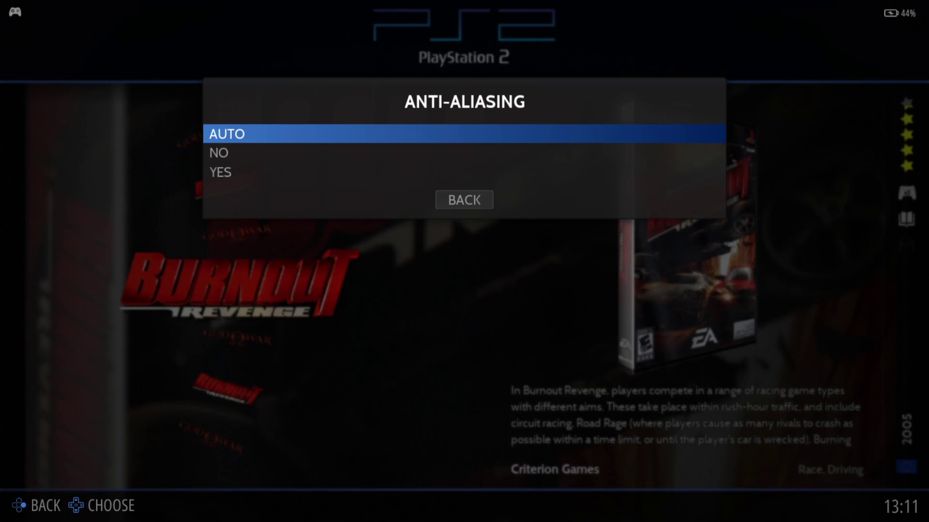
pyautogui.press('Down')
pyautogui.press('Down')
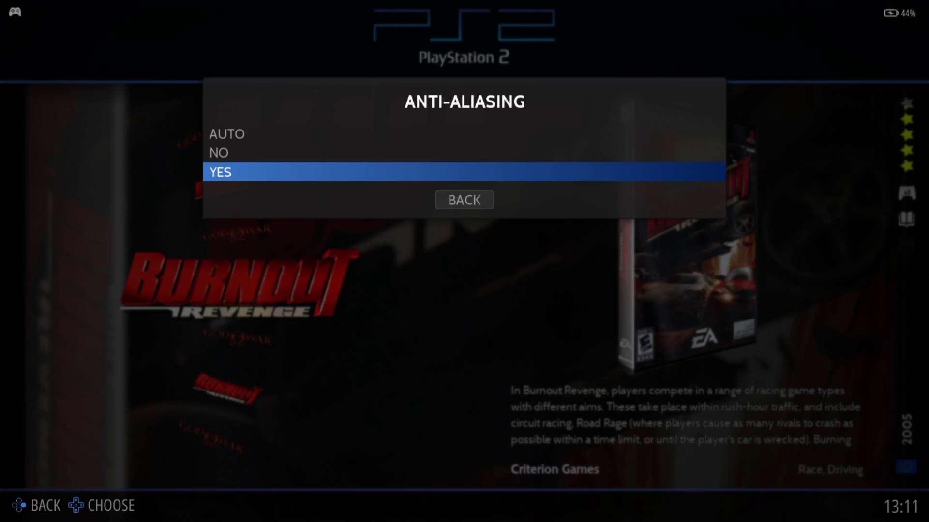
pyautogui.press('Return')
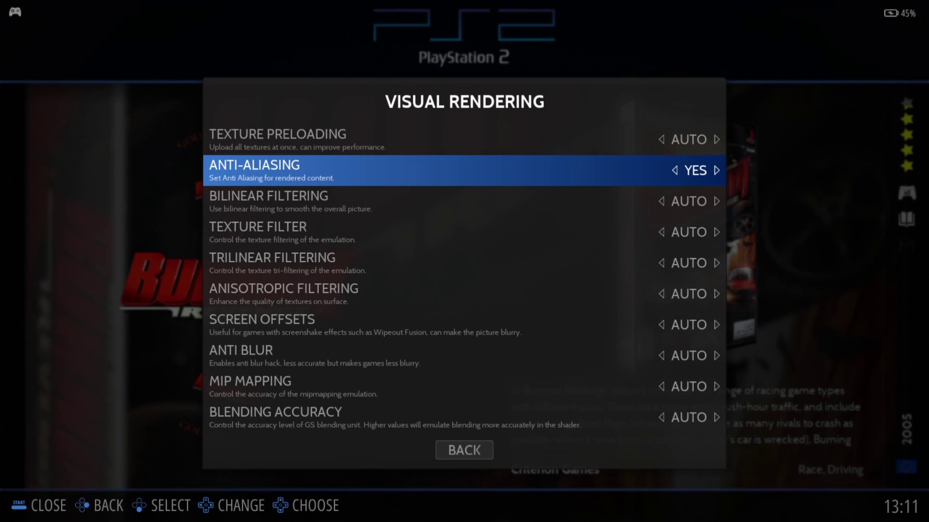
# Set bilinear filtering to Yes (Sharp) in the PlayStation 2 visual rendering settings.
pyautogui.press('Down')
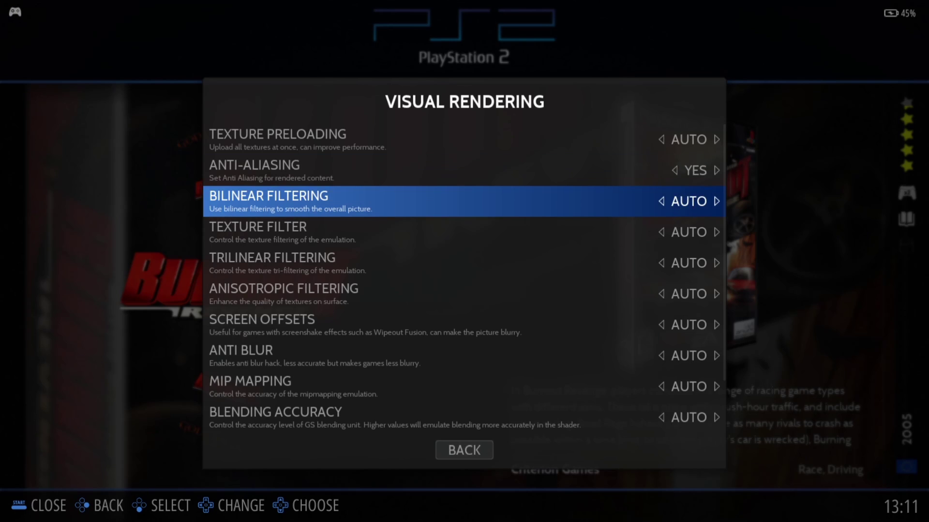
pyautogui.press('Return')
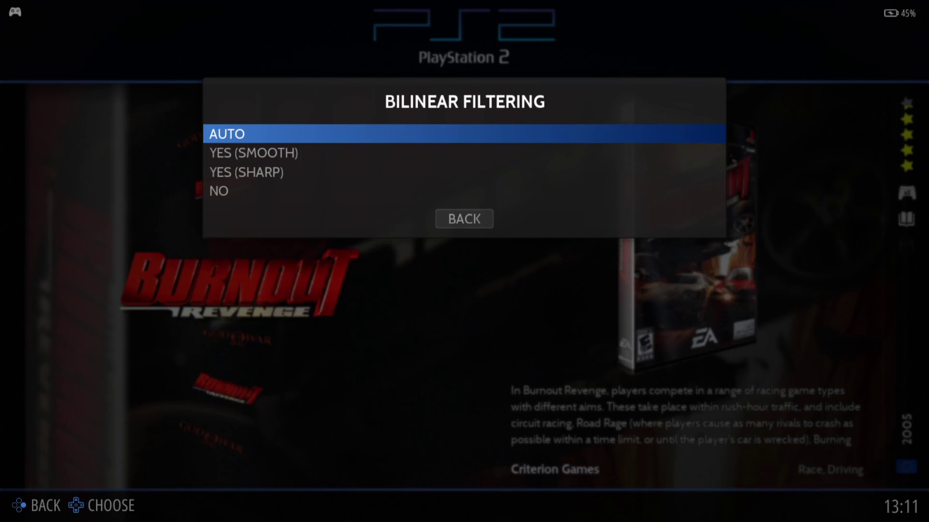
pyautogui.press('Down')
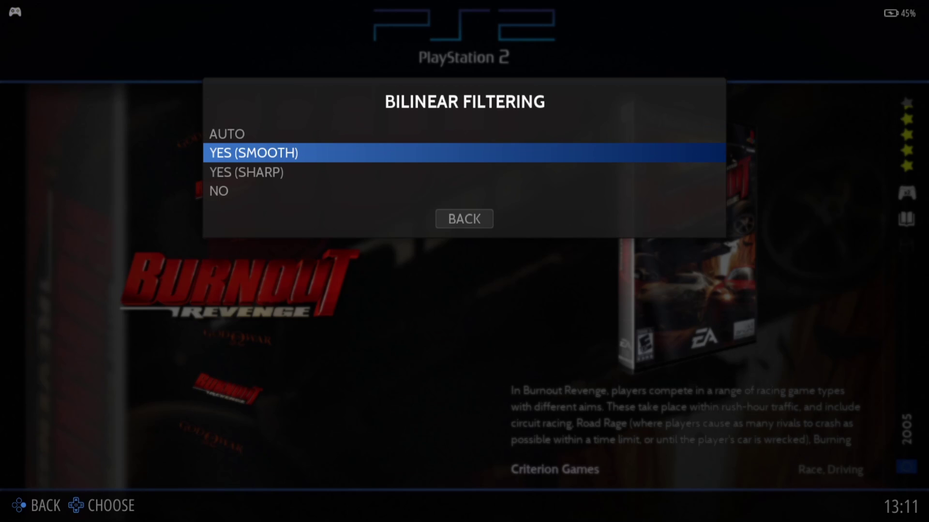
pyautogui.press('Down')
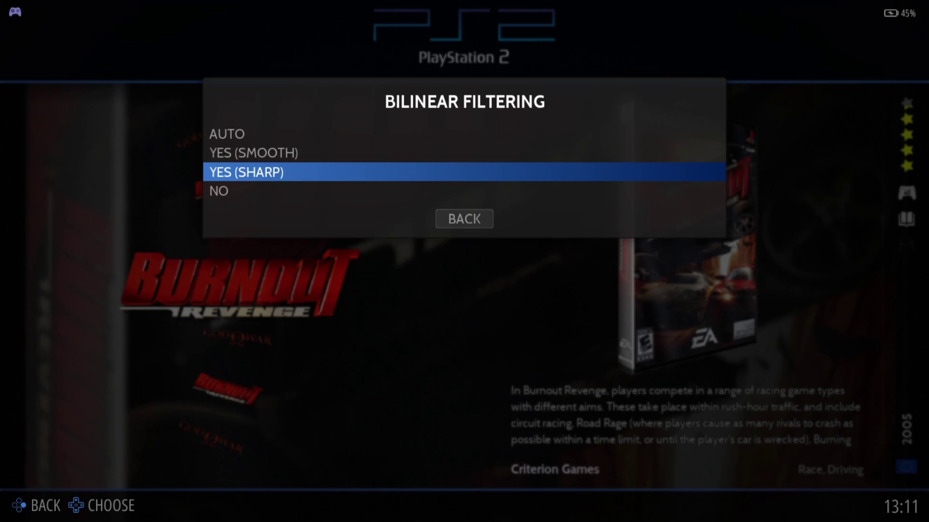
pyautogui.press('Return')
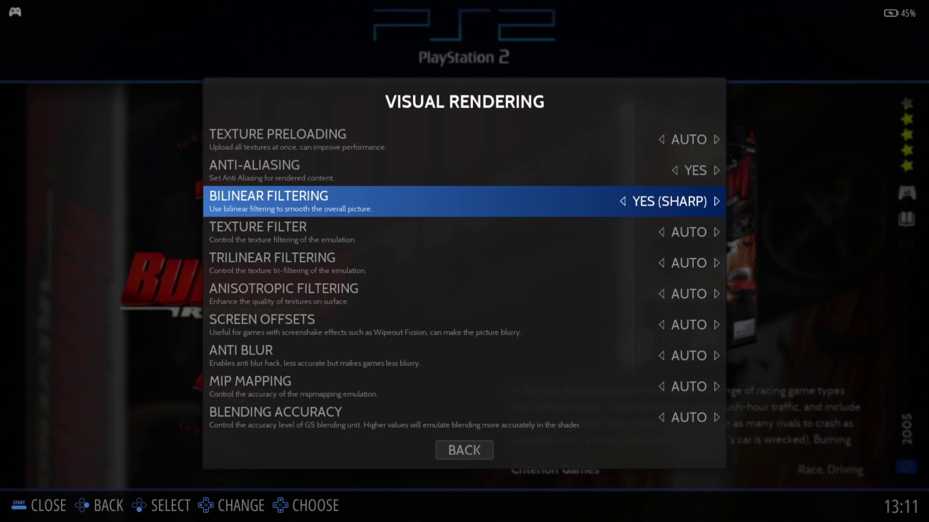
# Set the PlayStation 2 texture filter to Bilinear (PS2).
pyautogui.press('Down')
pyautogui.press('Return')
pyautogui.press('Down')
pyautogui.press('Down')
pyautogui.press('Down')
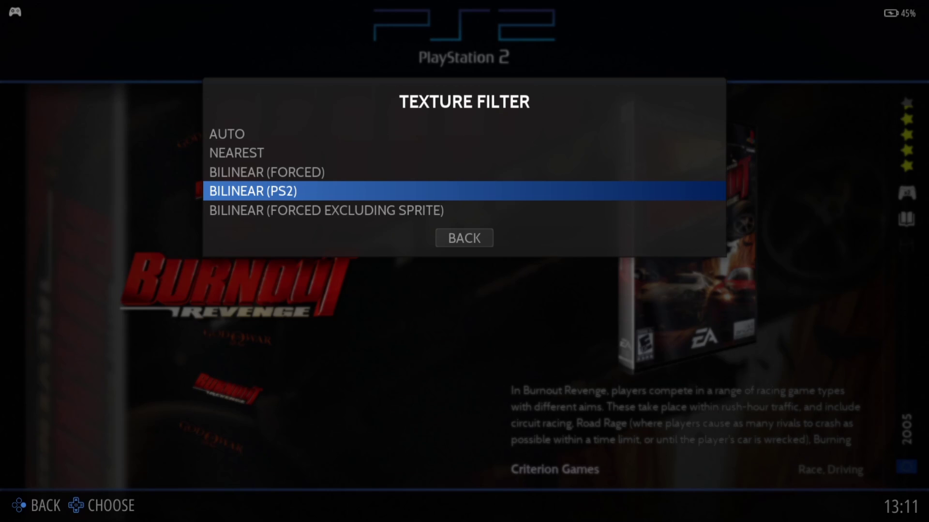
pyautogui.press('Return')
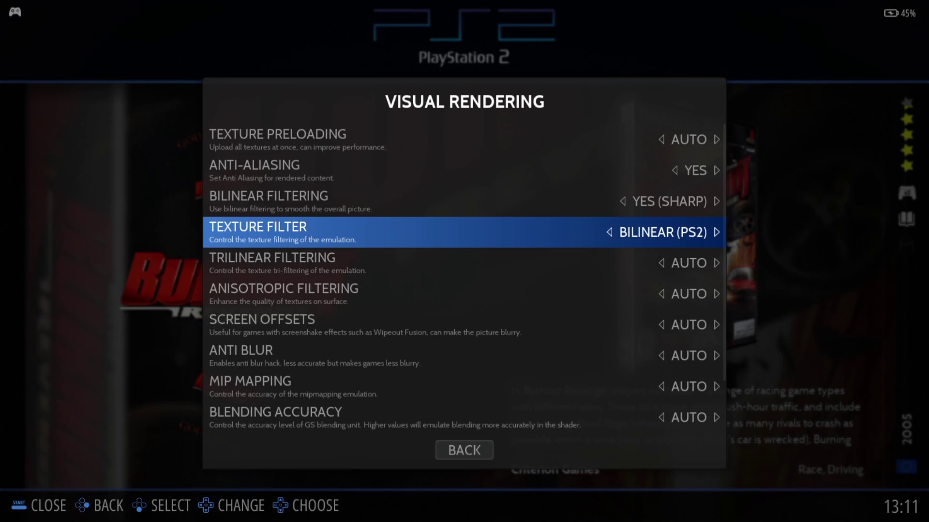
# Set trilinear filtering for PlayStation 2 to Trilinear (PS2).
pyautogui.press('Down')
pyautogui.press('Return')
pyautogui.press('Down')
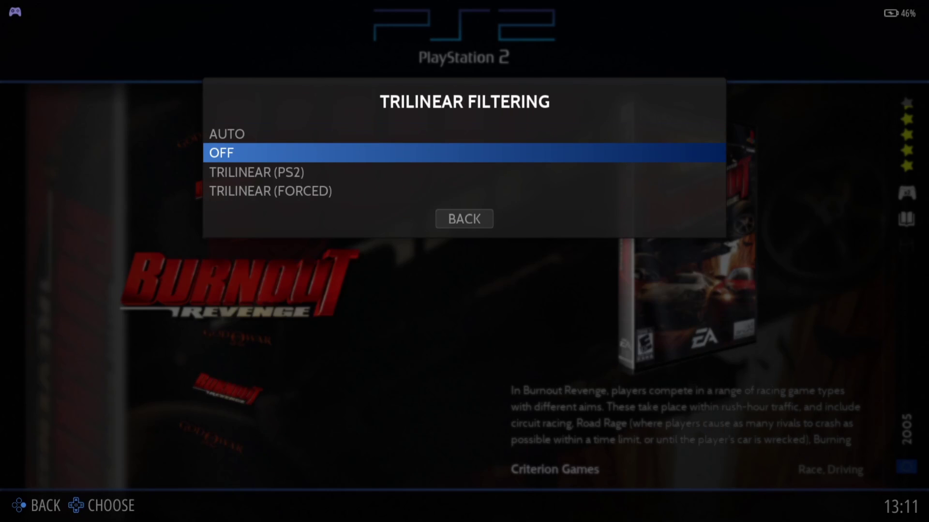
pyautogui.press('Down')
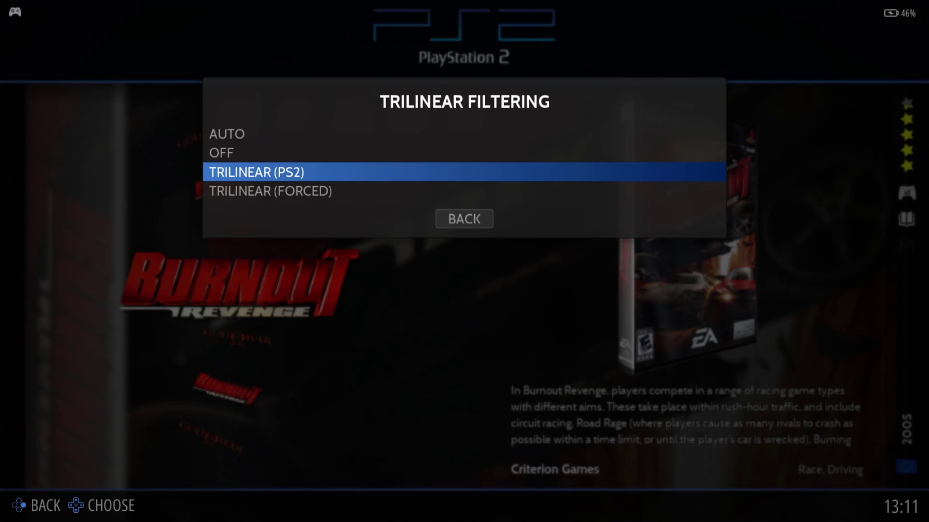
pyautogui.press('Return')
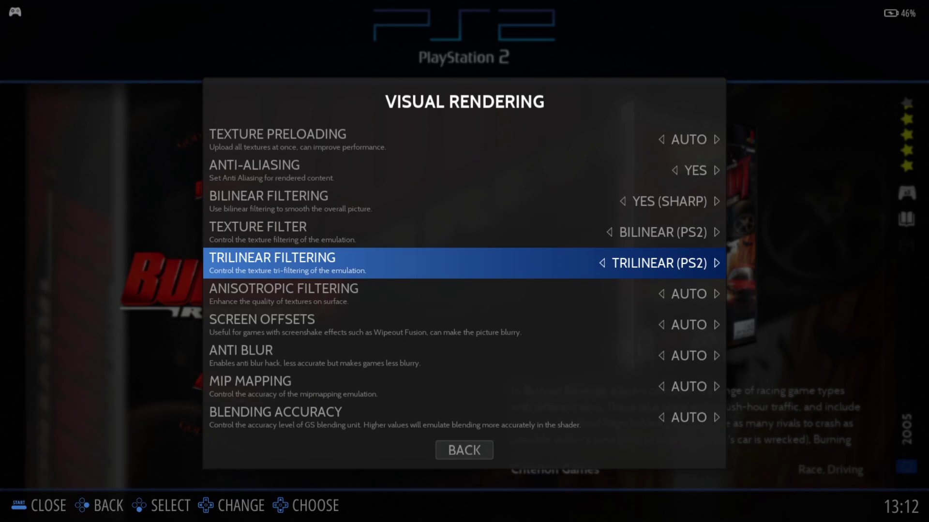
# Leave the visual rendering settings and launch Burnout Revenge to test them.
pyautogui.press('Escape')
pyautogui.press('Escape')
pyautogui.press('Return')
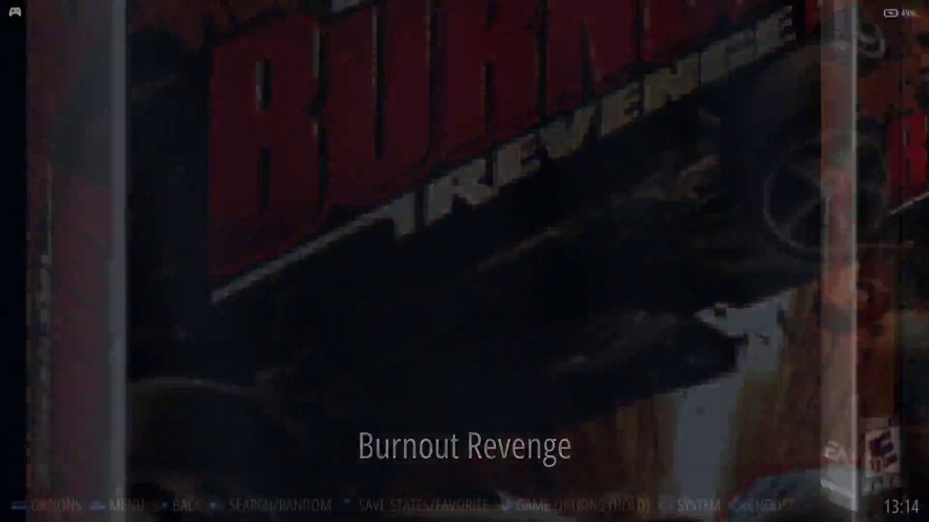
# Return to the advanced system options for PlayStation 2 from the Burnout Revenge game list.
pyautogui.press('F1')
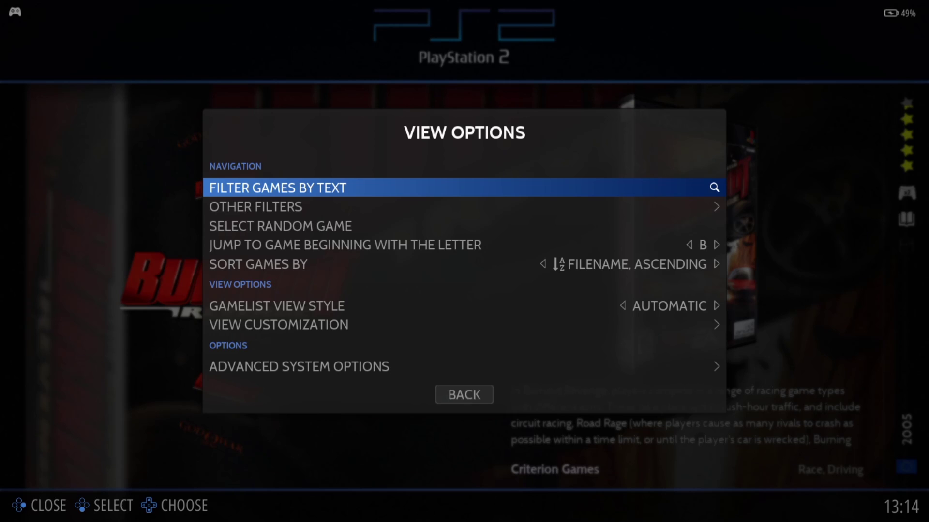
pyautogui.press('Up')
pyautogui.press('Up')
pyautogui.press('Return')
pyautogui.press('Down')
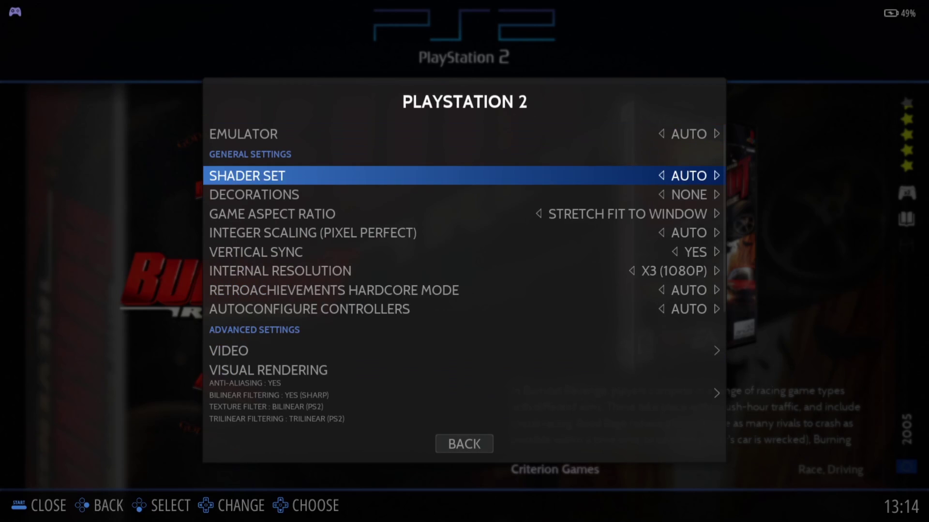
# Set the PlayStation 2 internal resolution to X6 (4K).
pyautogui.press('Down')
pyautogui.press('Down')
pyautogui.press('Down')
pyautogui.press('Down')
pyautogui.press('Down')
pyautogui.press('Return')
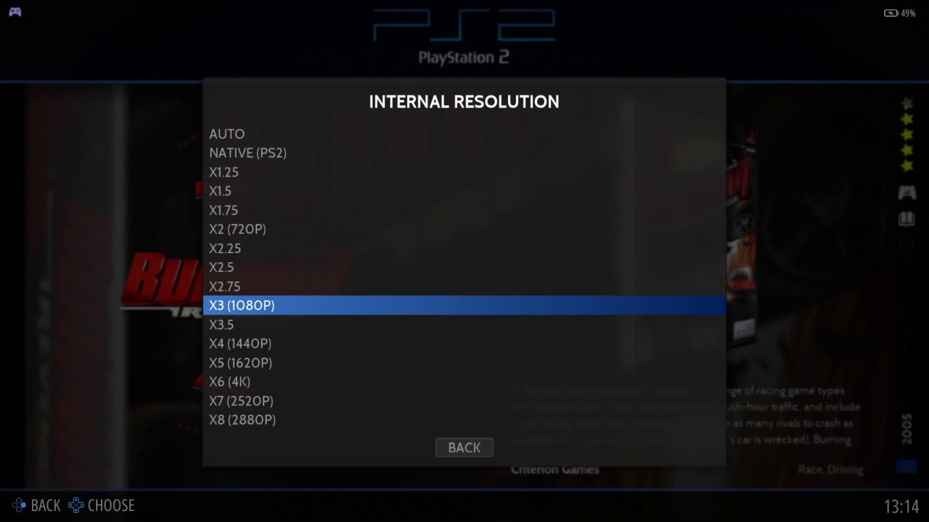
pyautogui.press('Down')
pyautogui.press('Down')
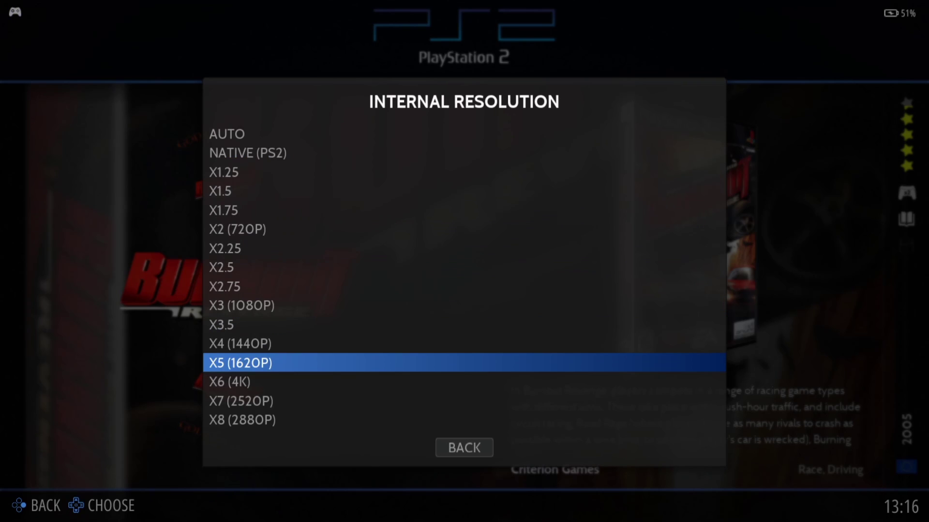
pyautogui.press('Down')
pyautogui.press('Down')
pyautogui.press('Down')
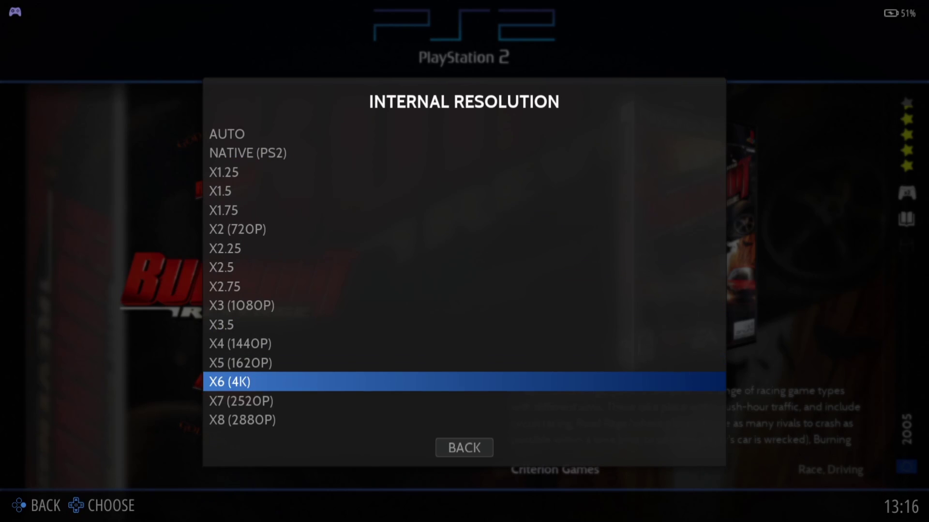
pyautogui.press('Up')
pyautogui.press('Up')
pyautogui.press('Return')
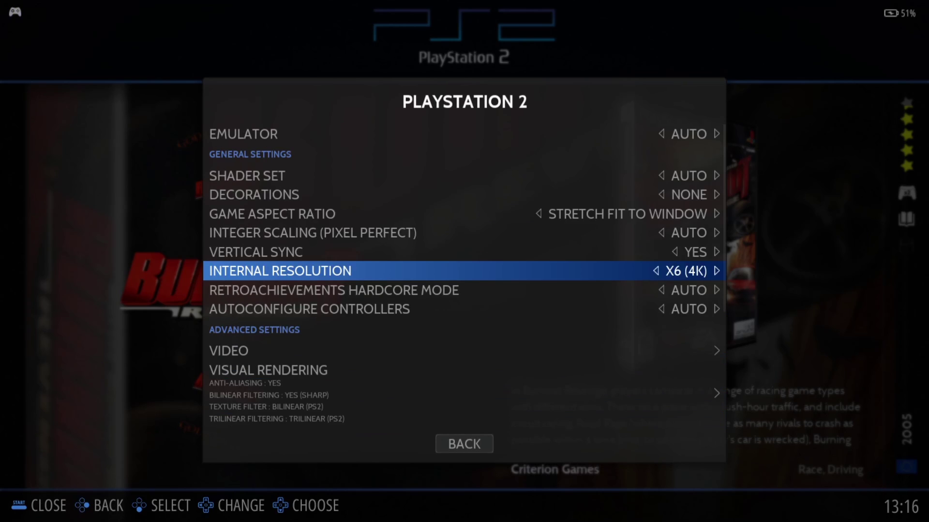
# Leave the PlayStation 2 options, run Burnout Revenge to test the new internal resolution, and exit the game.
pyautogui.press('BackSpace')
pyautogui.press('BackSpace')
pyautogui.press('Return')
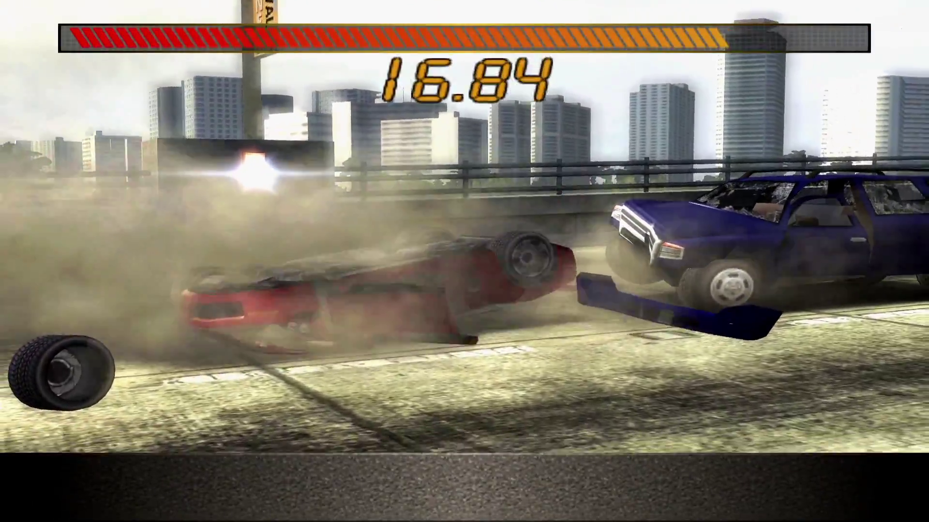
pyautogui.press('Return')
pyautogui.press('Escape')
# Open the internal resolution choices in the PlayStation 2 advanced system options.
pyautogui.press('space')
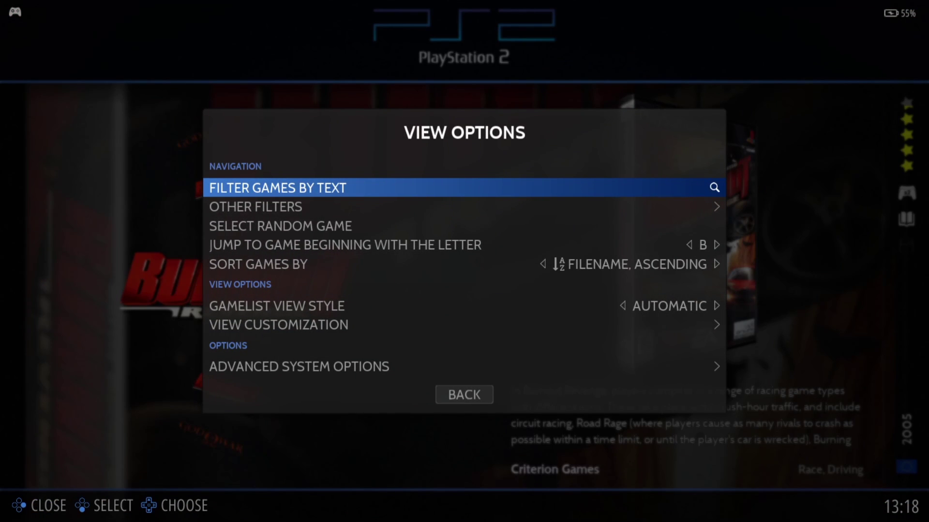
pyautogui.press('Up')
pyautogui.press('Return')
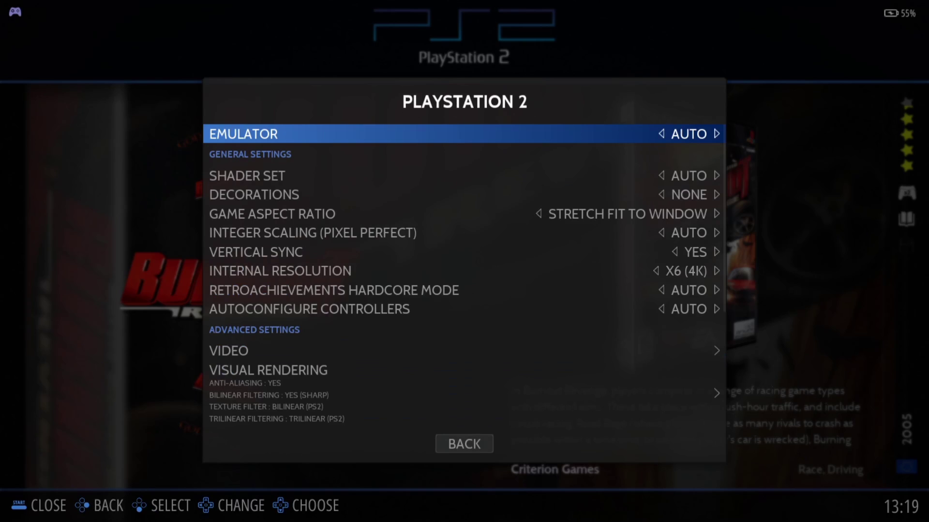
pyautogui.press('Down')
pyautogui.press('Down')
pyautogui.press('Down')
pyautogui.press('Down')
pyautogui.press('Down')
pyautogui.press('Down')
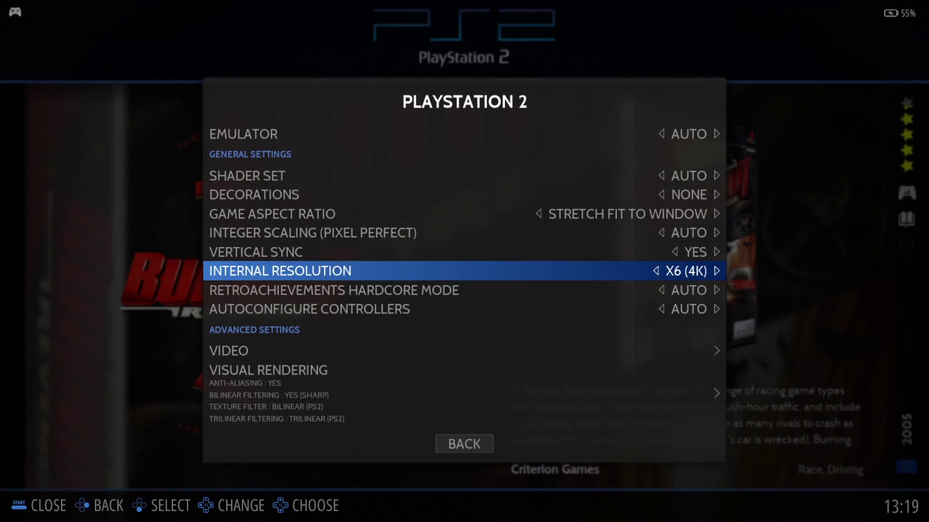
pyautogui.press('Return')
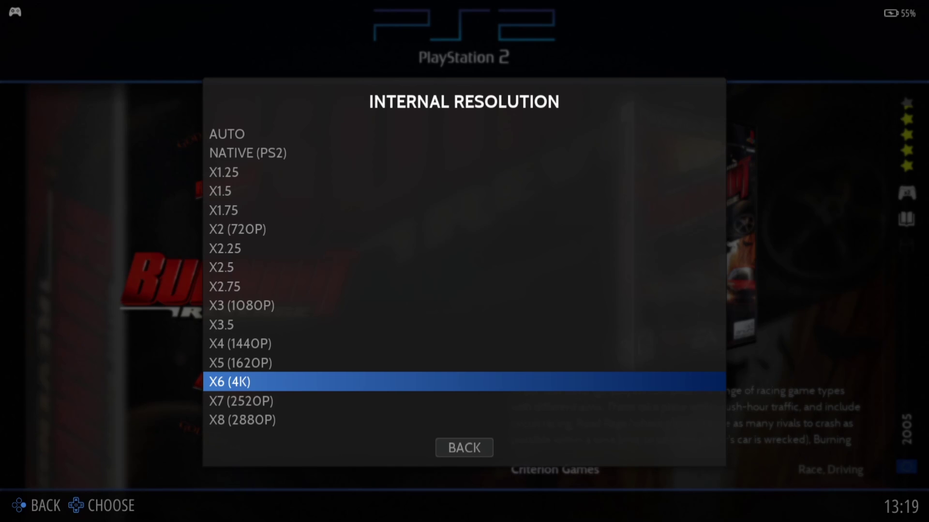
# Compare the X3 (1080P) and X6 (4K) internal resolution choices and return to the game list without picking another one.
pyautogui.press('Up')
pyautogui.press('Up')
pyautogui.press('Up')
pyautogui.press('Up')
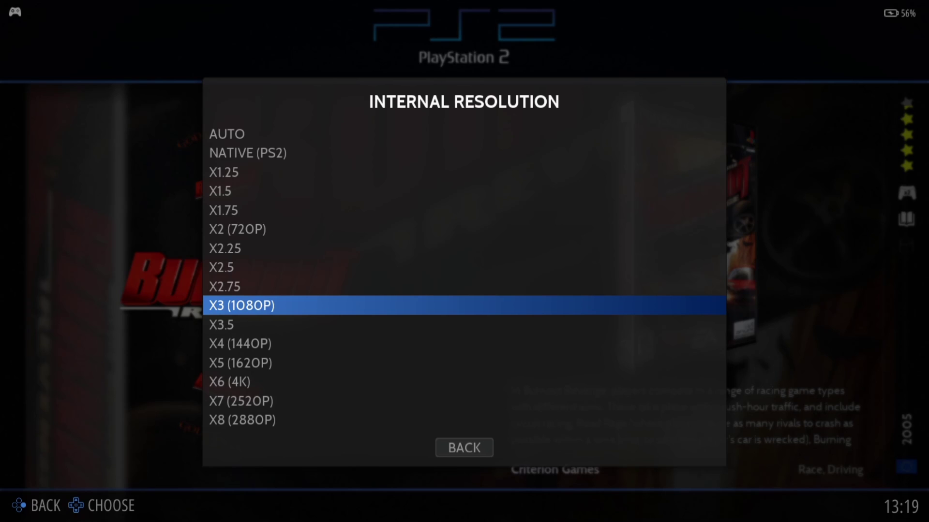
pyautogui.press('Down')
pyautogui.press('Down')
pyautogui.press('Down')
pyautogui.press('Down')
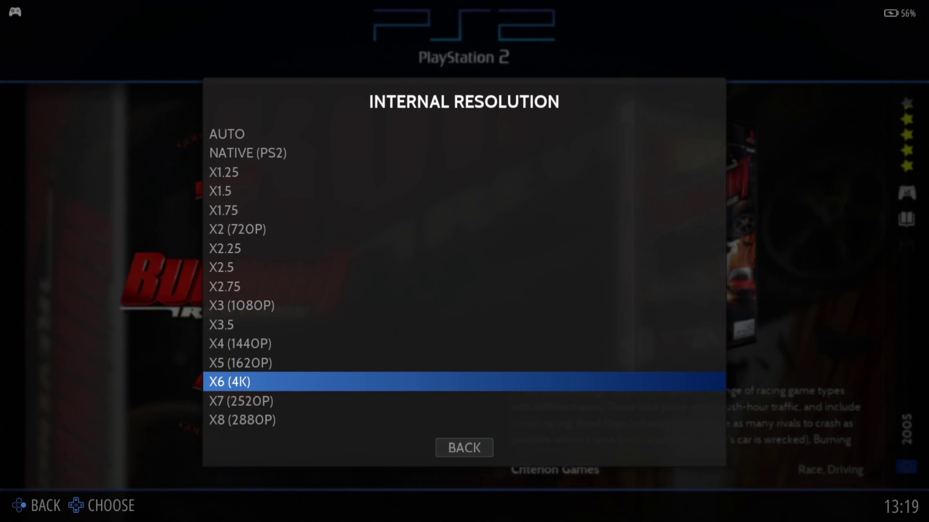
pyautogui.press('Up')
pyautogui.press('Up')
pyautogui.press('Up')
pyautogui.press('Up')
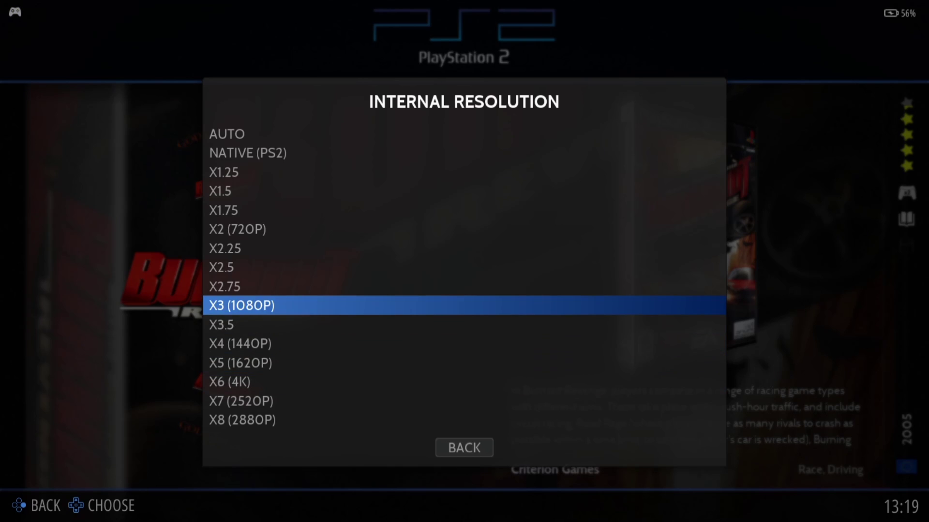
pyautogui.press('Escape')
pyautogui.press('Escape')
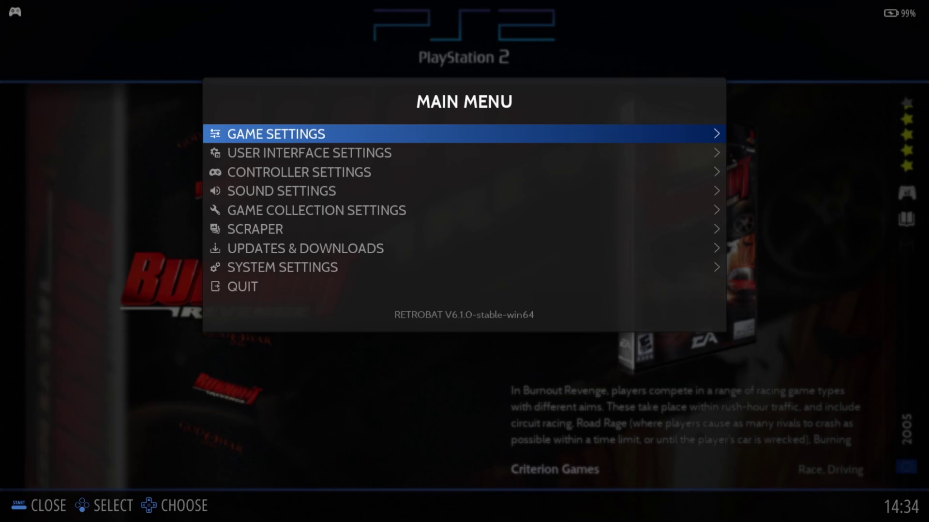
pyautogui.press('Escape')
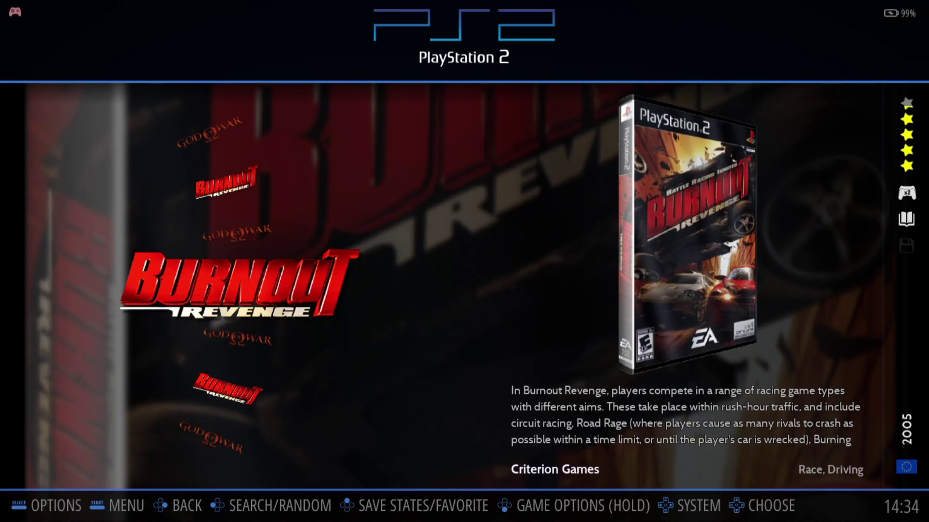
# Open the visual rendering settings within the PlayStation 2 advanced system options.
pyautogui.press('BackSpace')
pyautogui.press('Up')
pyautogui.press('Up')
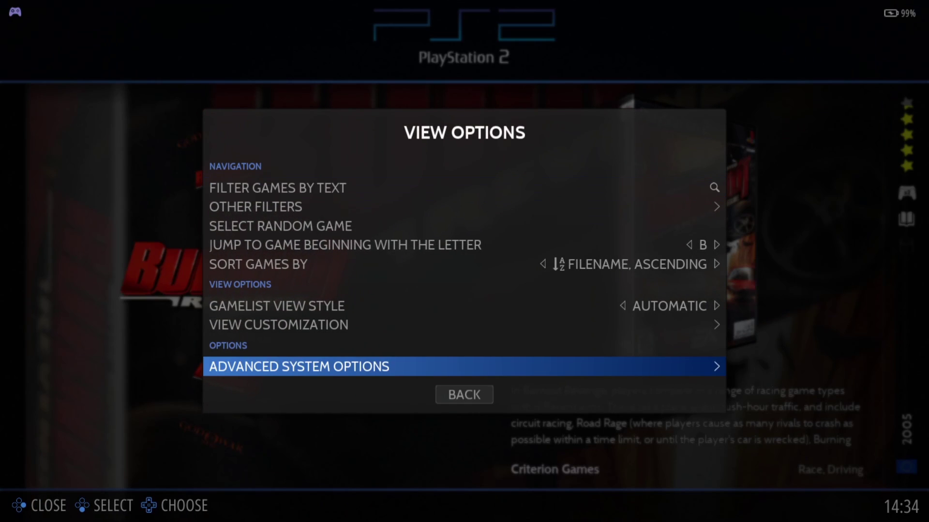
pyautogui.press('Return')
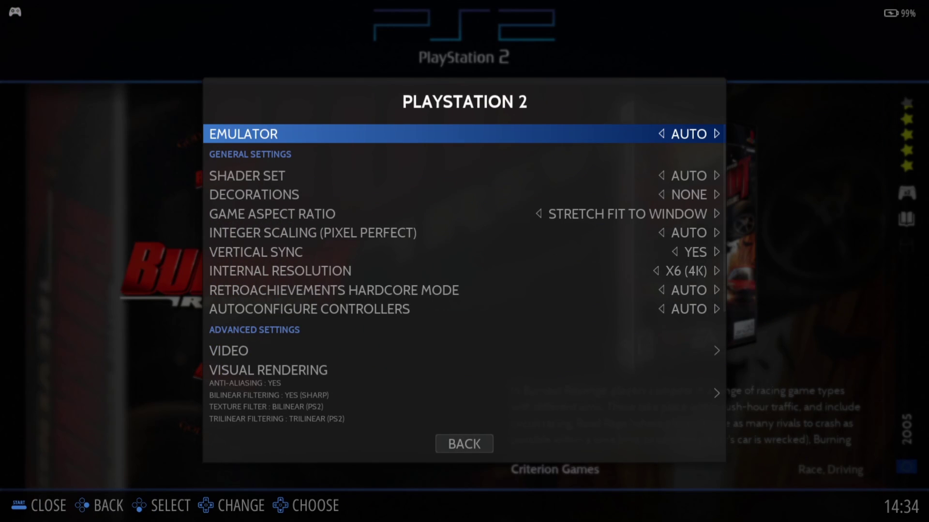
pyautogui.press('Down')
pyautogui.press('Down')
pyautogui.press('Down')
pyautogui.press('Down')
pyautogui.press('Down')
pyautogui.press('Down')
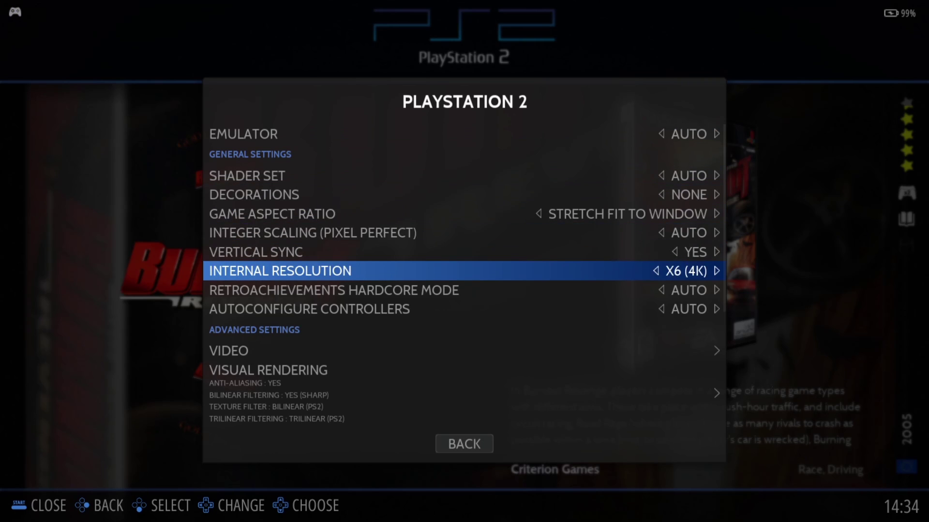
pyautogui.press('Down')
pyautogui.press('Down')
pyautogui.press('Down')
pyautogui.press('Down')
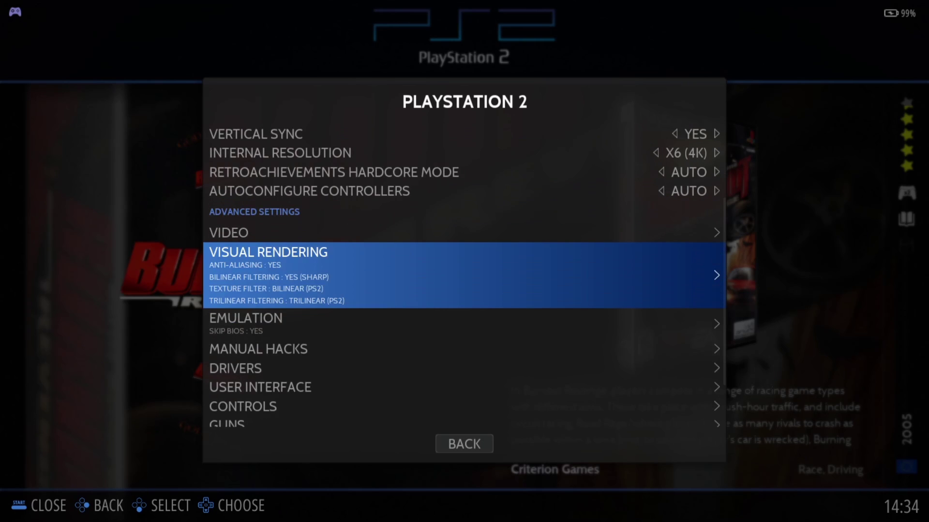
pyautogui.press('Return')
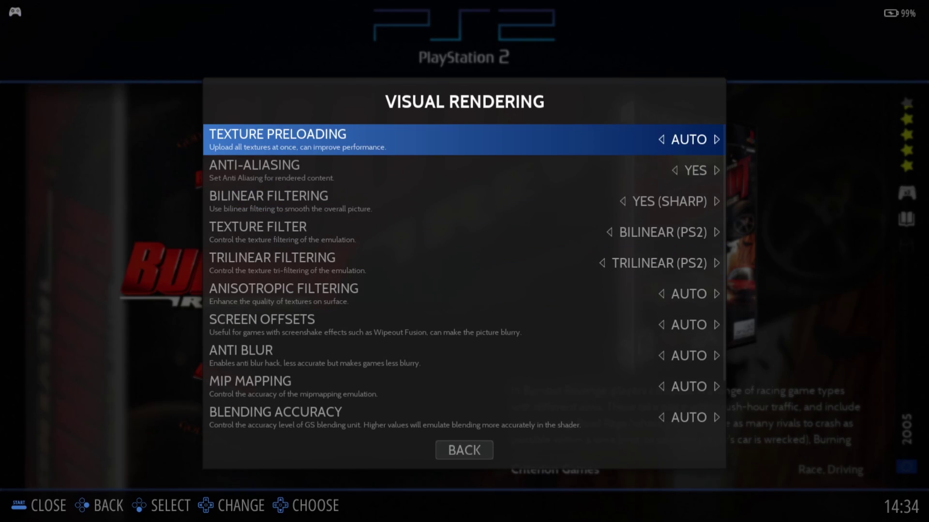
# Set anisotropic filtering to 4X in the visual rendering settings and return to the game list.
pyautogui.press('Down')
pyautogui.press('Down')
pyautogui.press('Down')
pyautogui.press('Down')
pyautogui.press('Down')
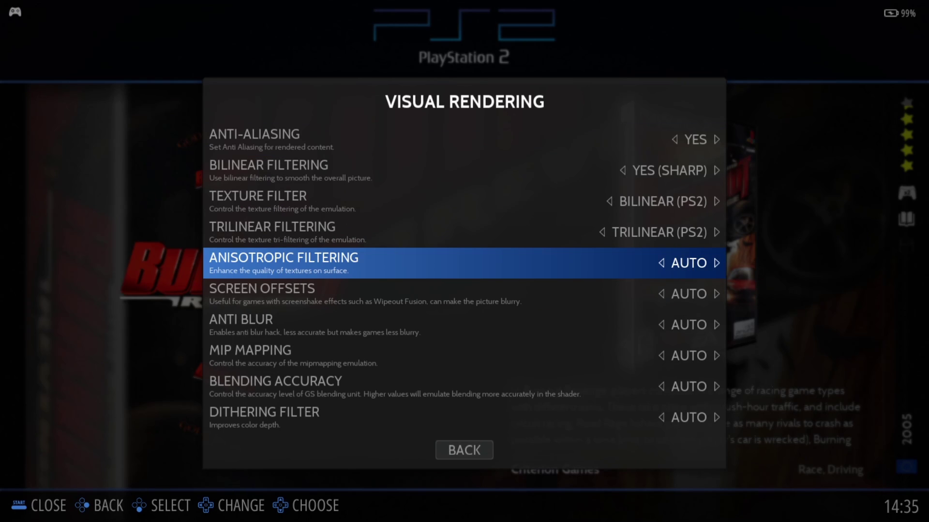
pyautogui.press('Return')
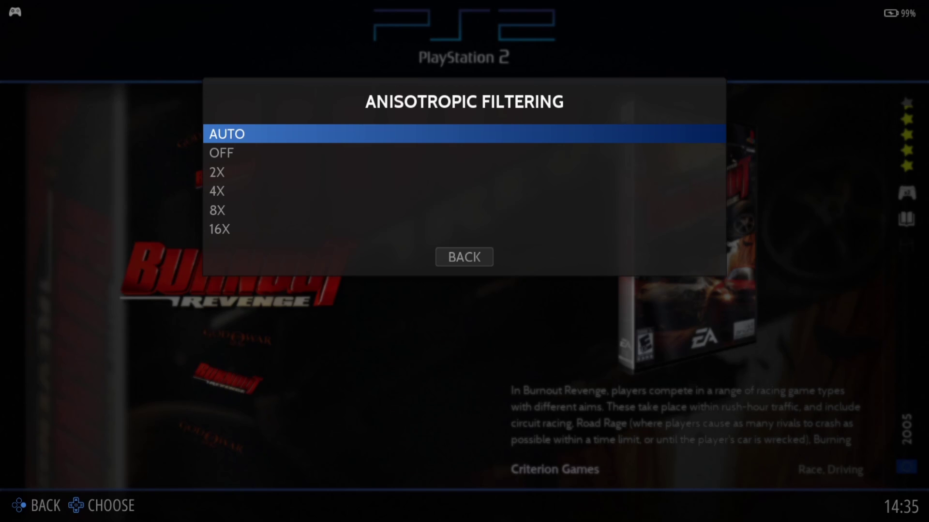
pyautogui.press('Down')
pyautogui.press('Down')
pyautogui.press('Down')
pyautogui.press('Down')
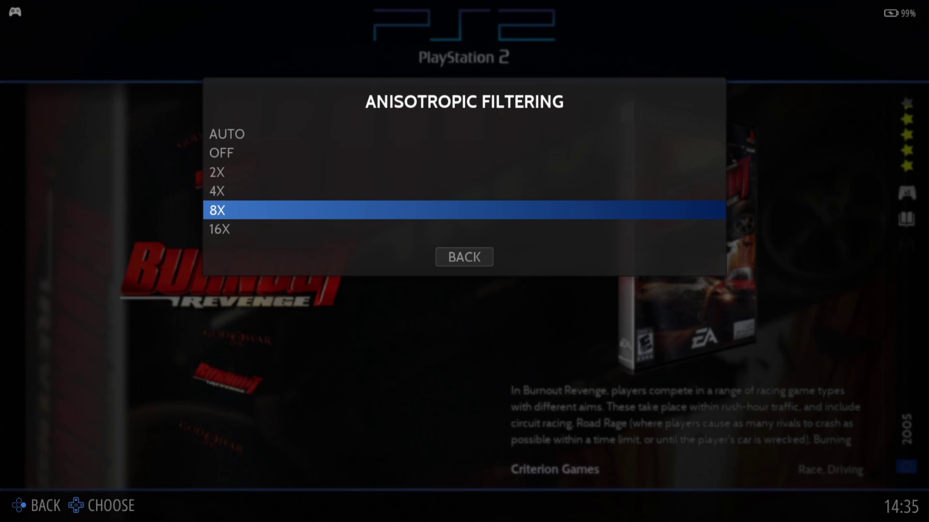
pyautogui.press('Up')
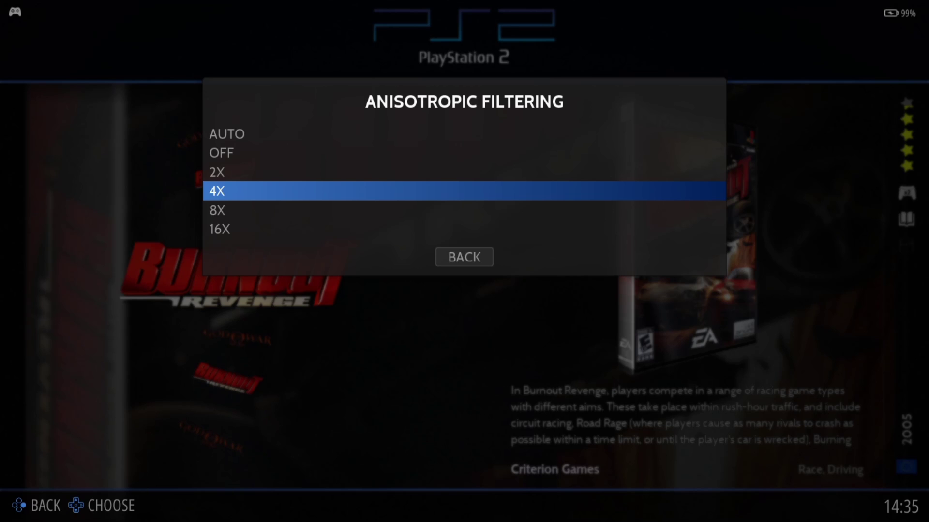
pyautogui.press('Return')
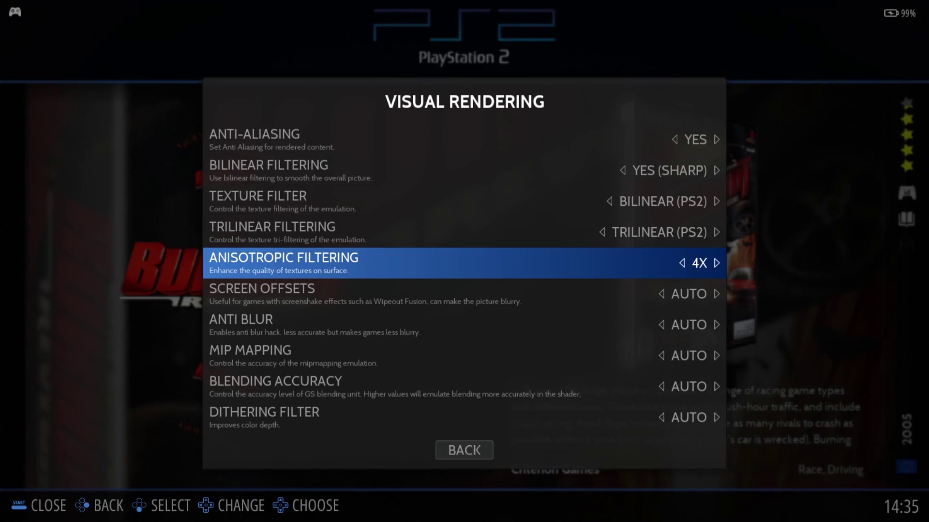
pyautogui.press('Escape')
pyautogui.press('Down')
pyautogui.press('Down')
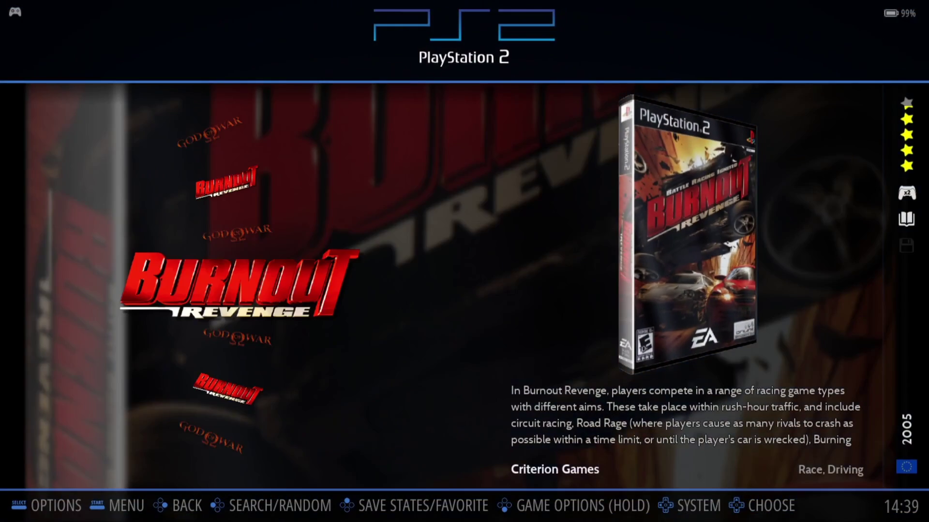
# Open the visual rendering settings from the PlayStation 2 advanced system options again.
pyautogui.press('BackSpace')
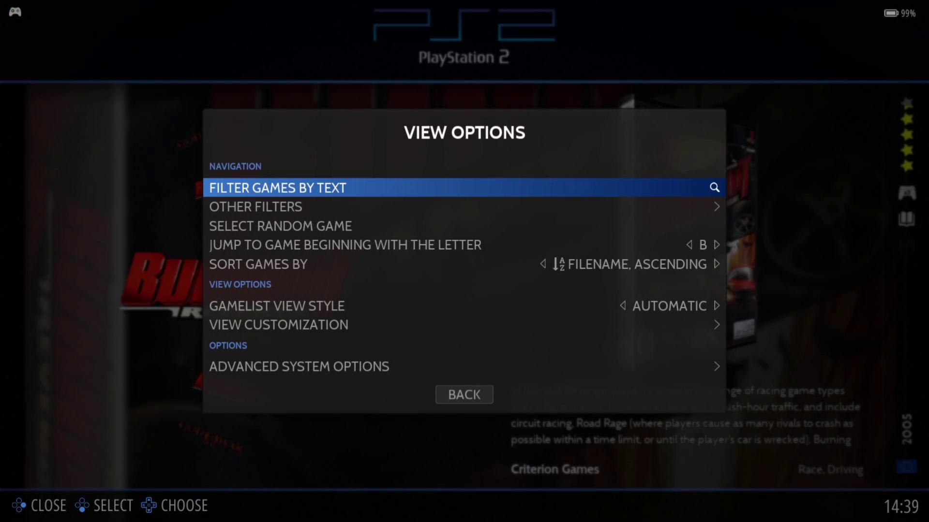
pyautogui.press('Up')
pyautogui.press('Up')
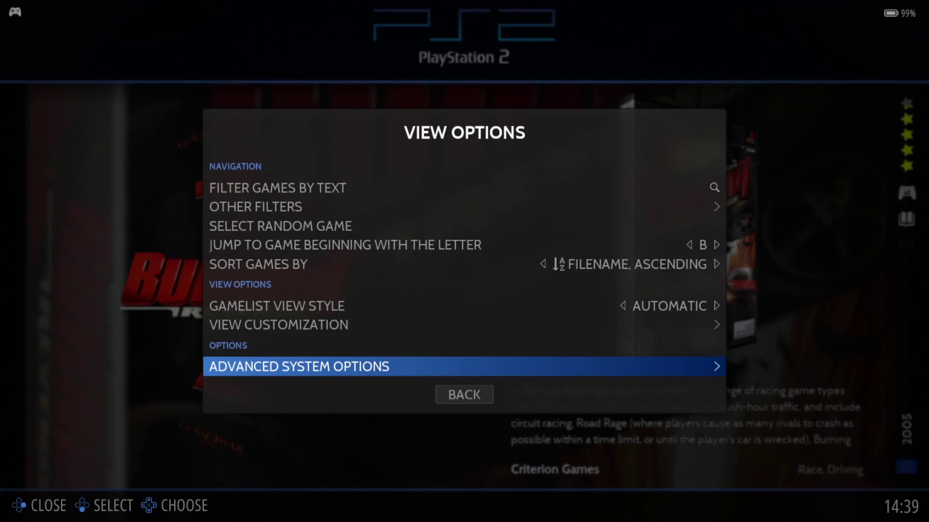
pyautogui.press('Return')
pyautogui.press('Down')
pyautogui.press('Down')
pyautogui.press('Down')
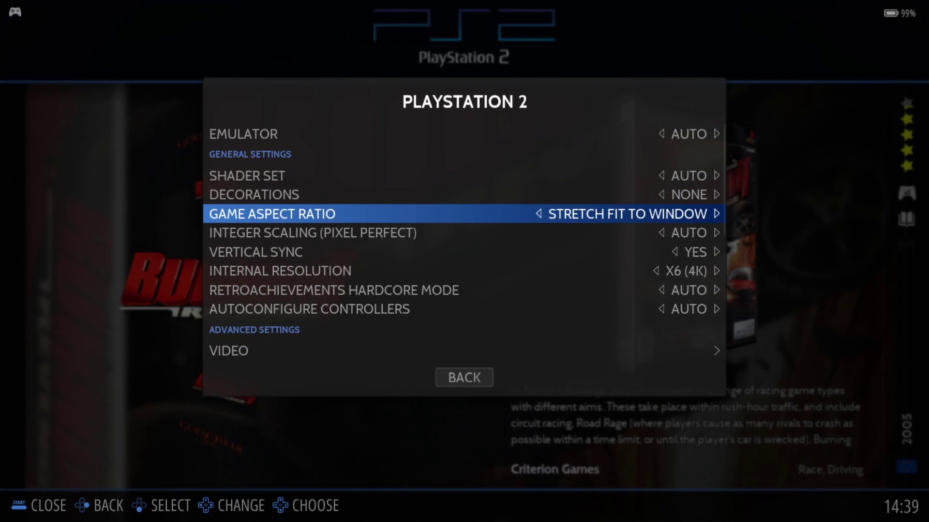
pyautogui.press('Down')
pyautogui.press('Down')
pyautogui.press('Down')
pyautogui.press('Down')
pyautogui.press('Down')
pyautogui.press('Down')
pyautogui.press('Down')
pyautogui.press('Return')
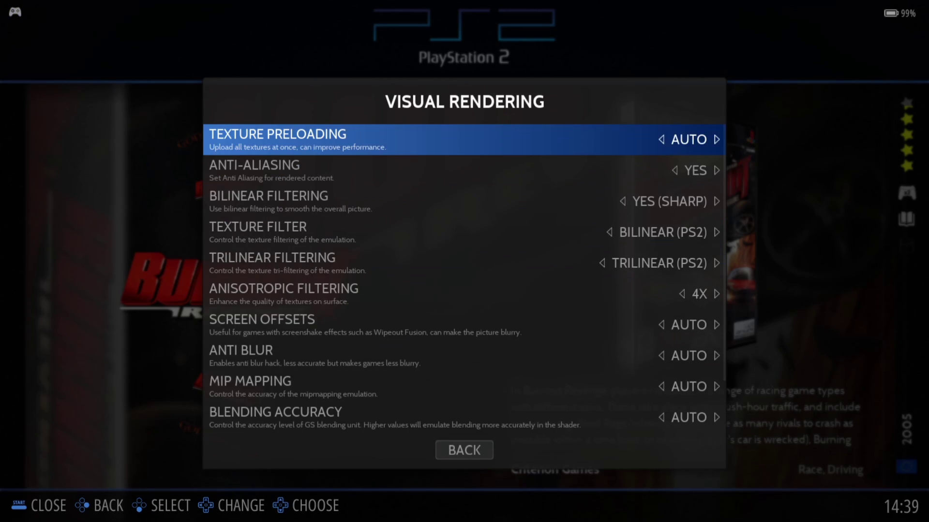
# Set anisotropic filtering to 16X.
pyautogui.press('Down')
pyautogui.press('Down')
pyautogui.press('Down')
pyautogui.press('Down')
pyautogui.press('Down')
pyautogui.press('Return')
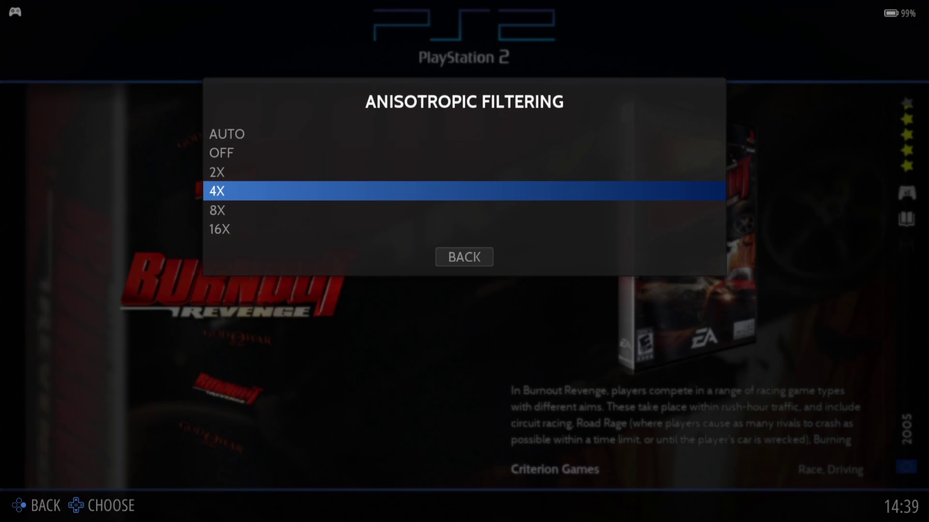
pyautogui.press('Down')
pyautogui.press('Down')
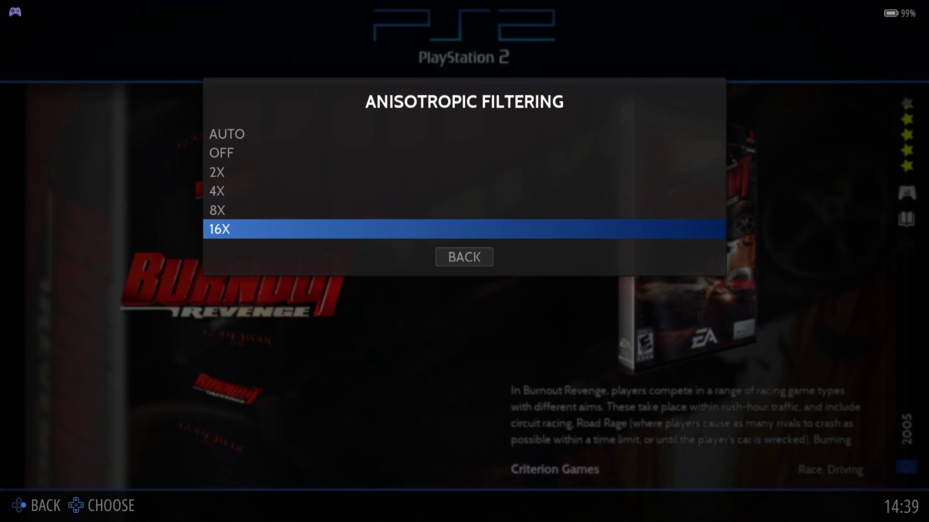
pyautogui.press('Return')
# Leave the PlayStation 2 options and run Burnout Revenge to test the 16X anisotropic filtering, returning to the game list.
pyautogui.press('Escape')
pyautogui.press('Escape')
pyautogui.press('Escape')
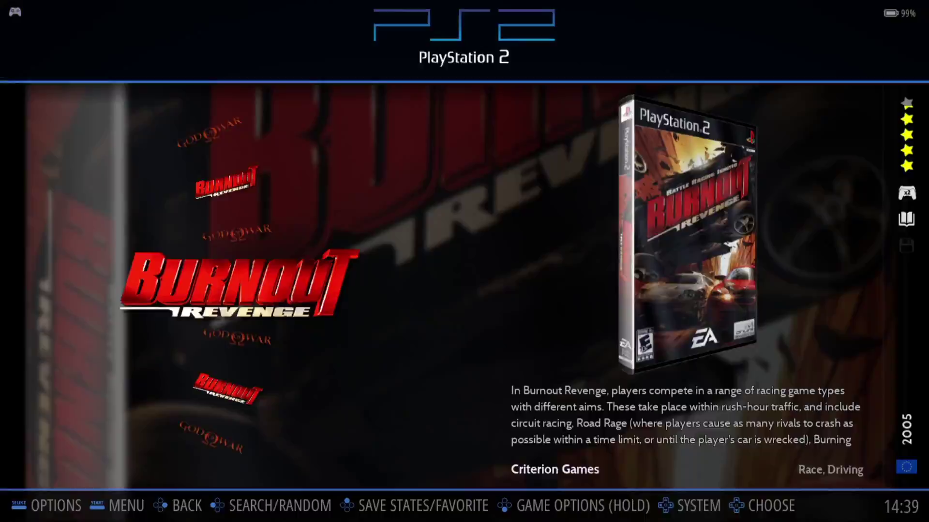
pyautogui.press('Return')
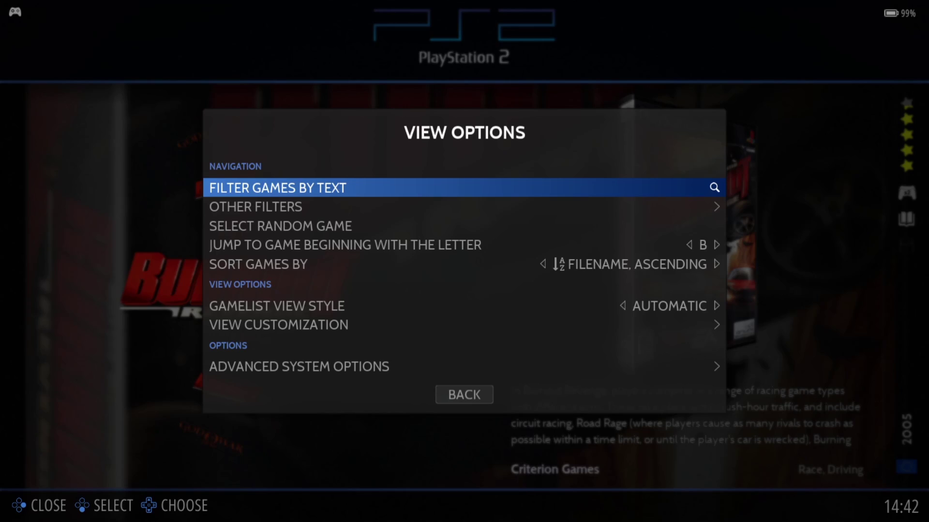
pyautogui.press('Escape')
# Select God of War in the PlayStation 2 game list and run it to test the rendering settings.
pyautogui.press('Down')
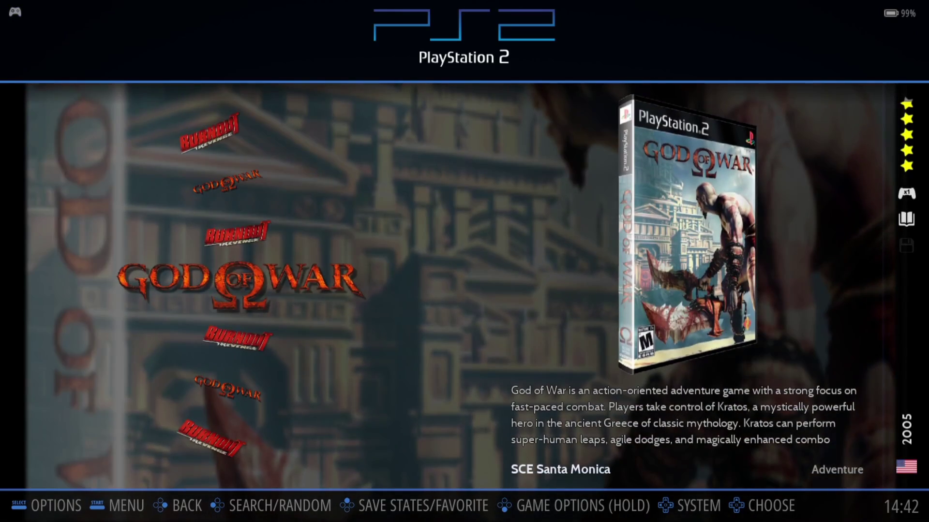
pyautogui.press('Down')
pyautogui.press('Down')
pyautogui.press('Down')
pyautogui.press('Down')
pyautogui.press('Down')
pyautogui.press('Down')
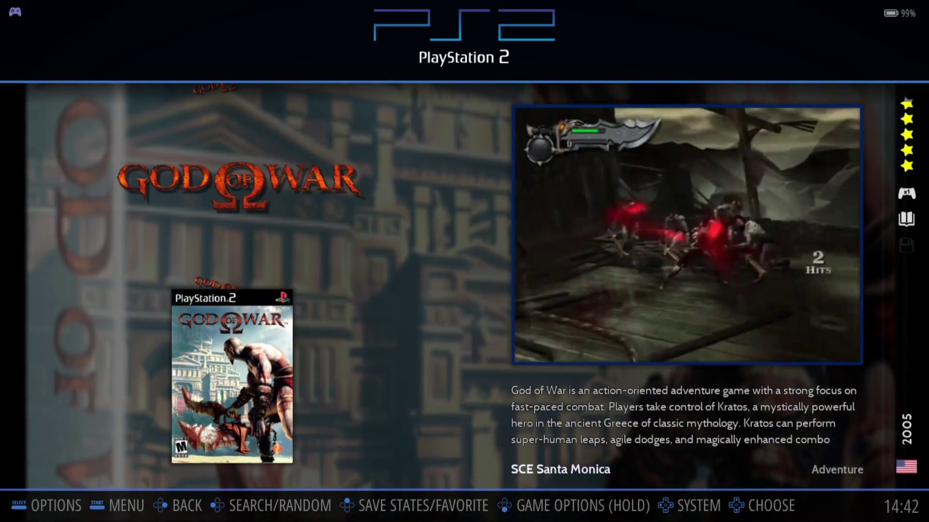
pyautogui.press('Return')
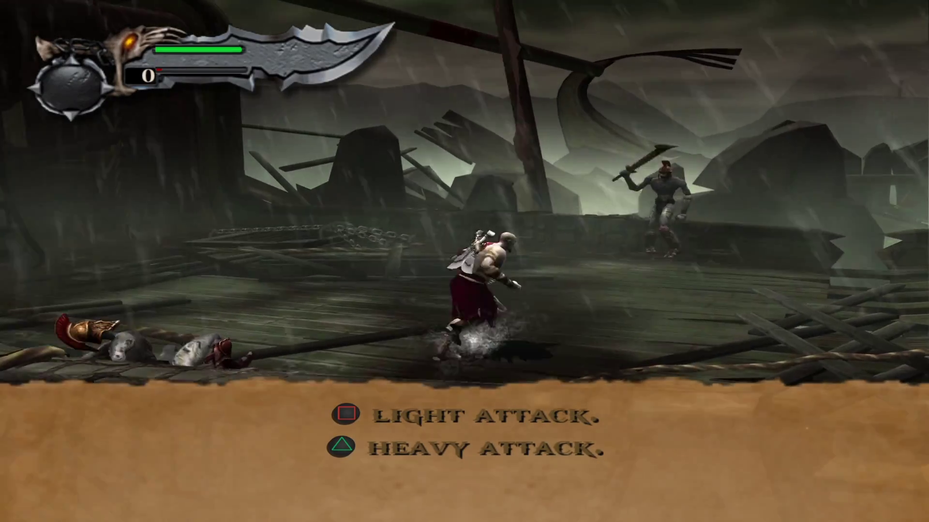
# Exit God of War and open the PlayStation 2 advanced system options.
pyautogui.press('F1')
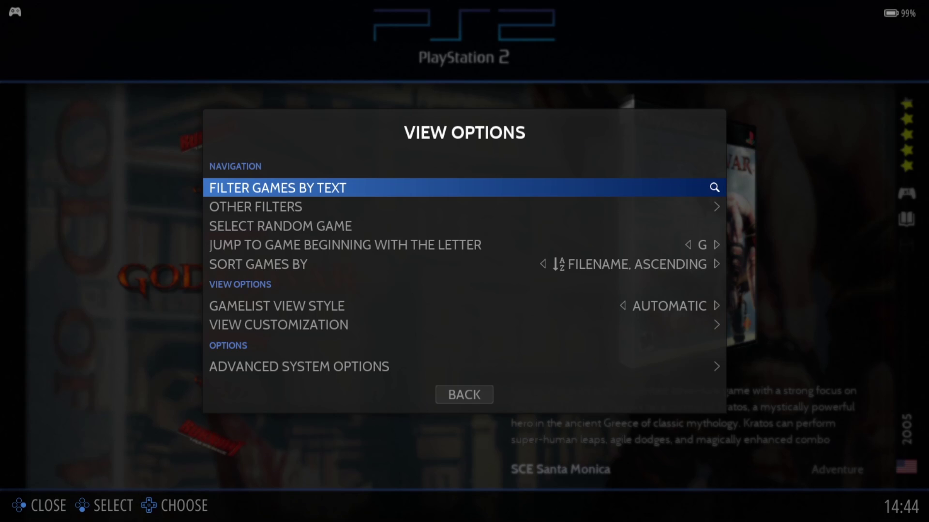
pyautogui.press('Up')
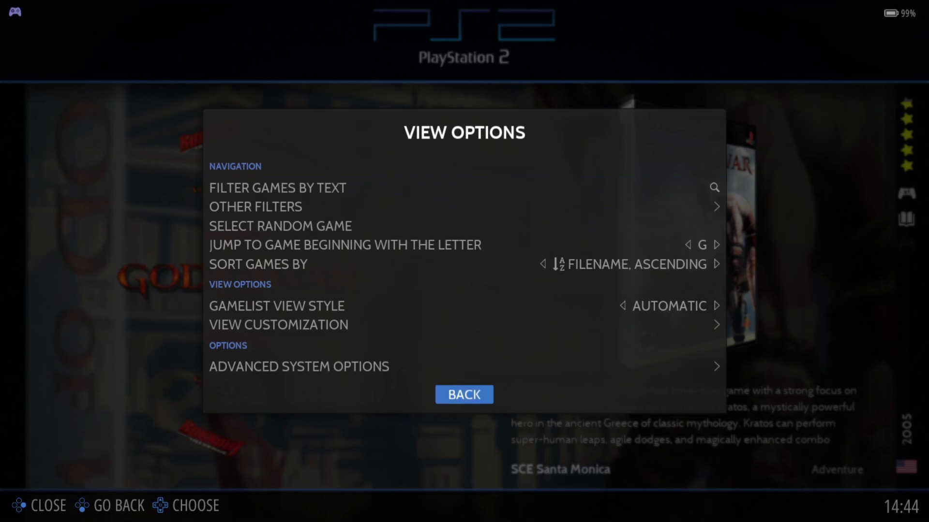
pyautogui.press('Up')
pyautogui.press('Return')
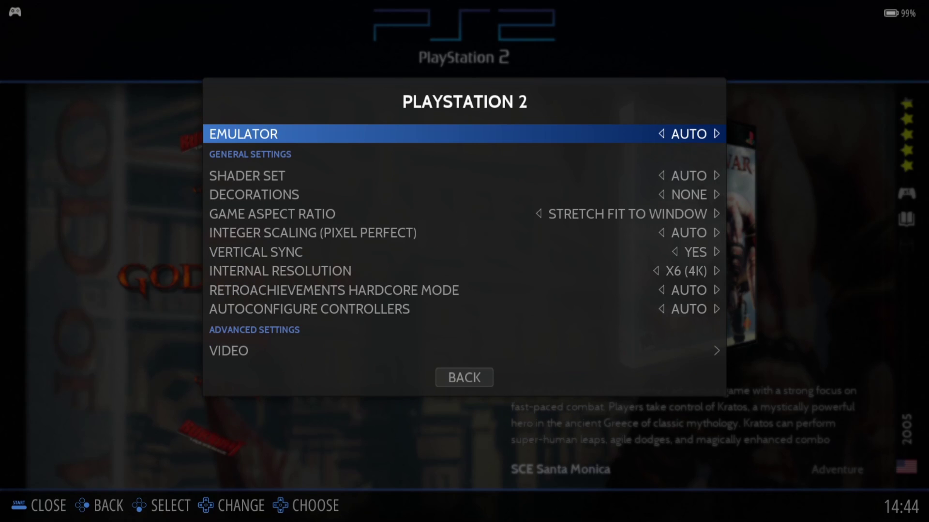
# Set the internal resolution to X8 (2880P) and return to the view options.
pyautogui.press('Down')
pyautogui.press('Down')
pyautogui.press('Down')
pyautogui.press('Down')
pyautogui.press('Down')
pyautogui.press('Down')
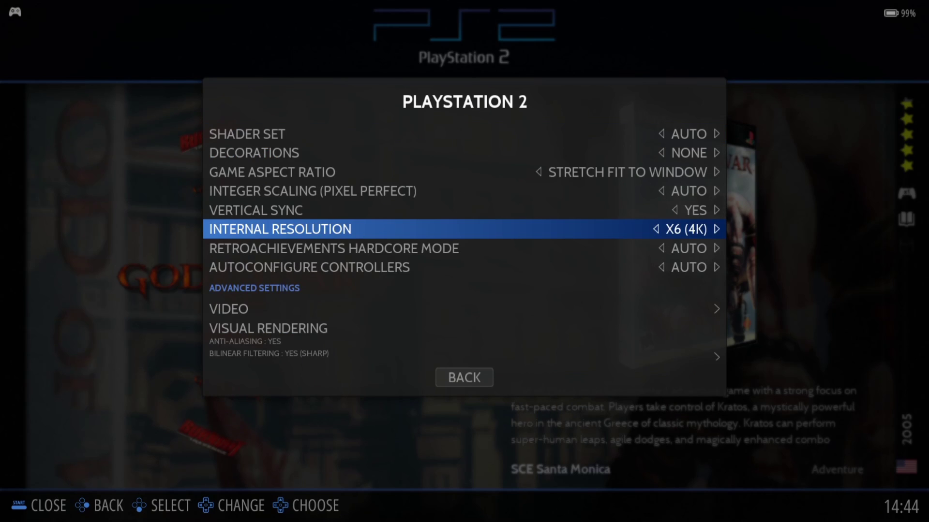
pyautogui.press('Return')
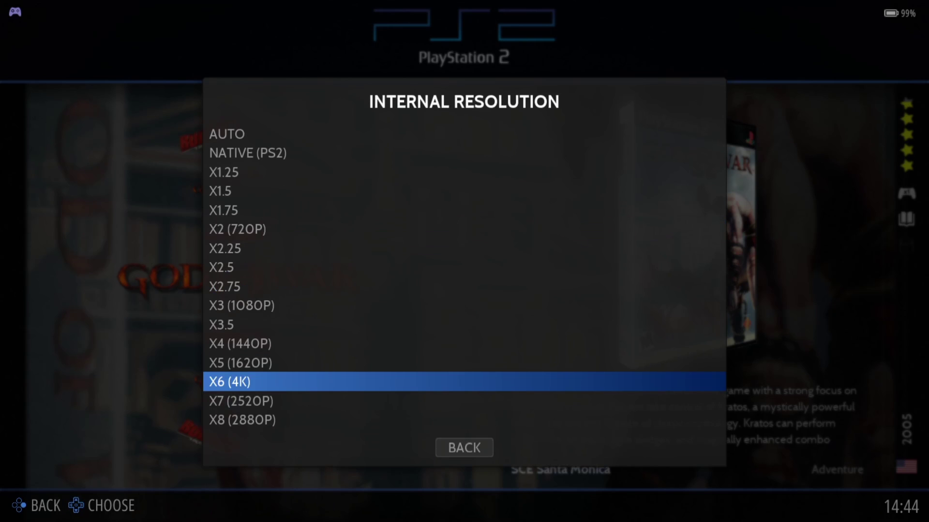
pyautogui.press('Down')
pyautogui.press('Down')
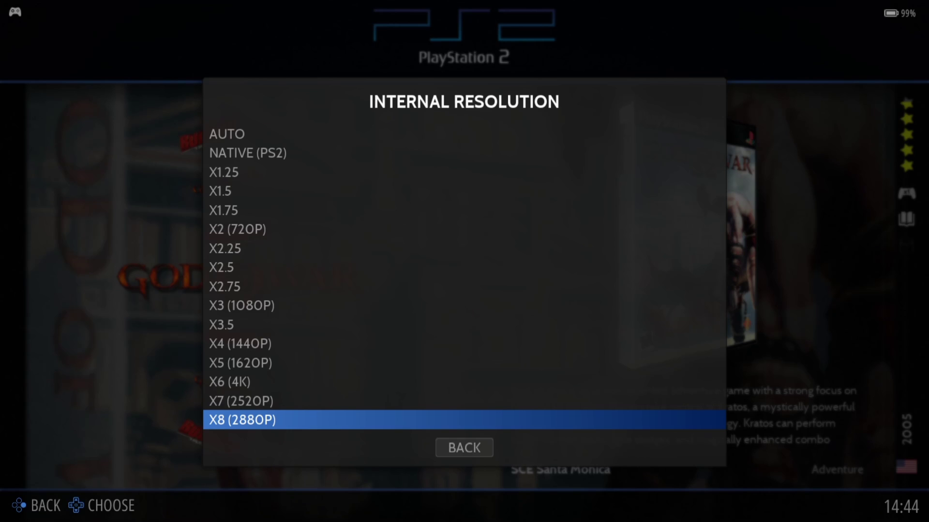
pyautogui.press('Return')
pyautogui.press('Down')
pyautogui.press('Escape')
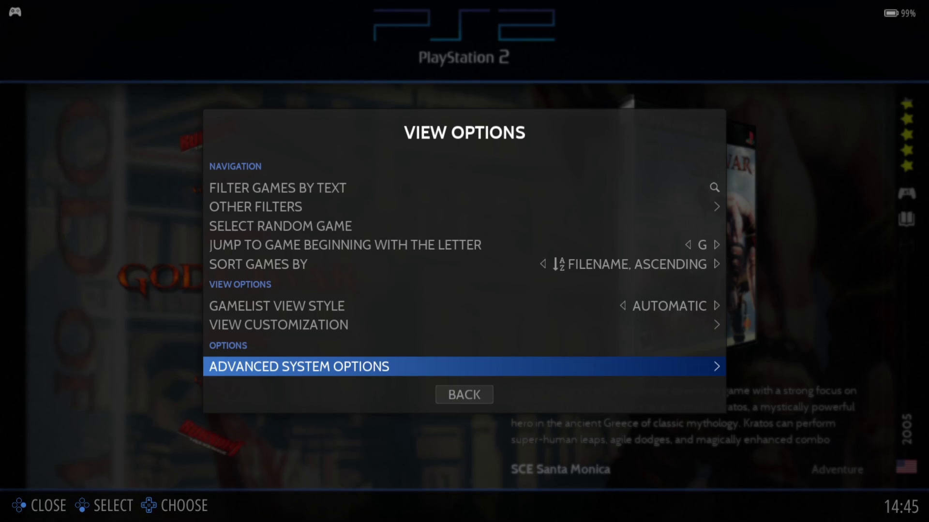
# Open the emulation settings within the PlayStation 2 advanced system options.
pyautogui.press('Return')
pyautogui.press('Down')
pyautogui.press('Down')
pyautogui.press('Down')
pyautogui.press('Down')
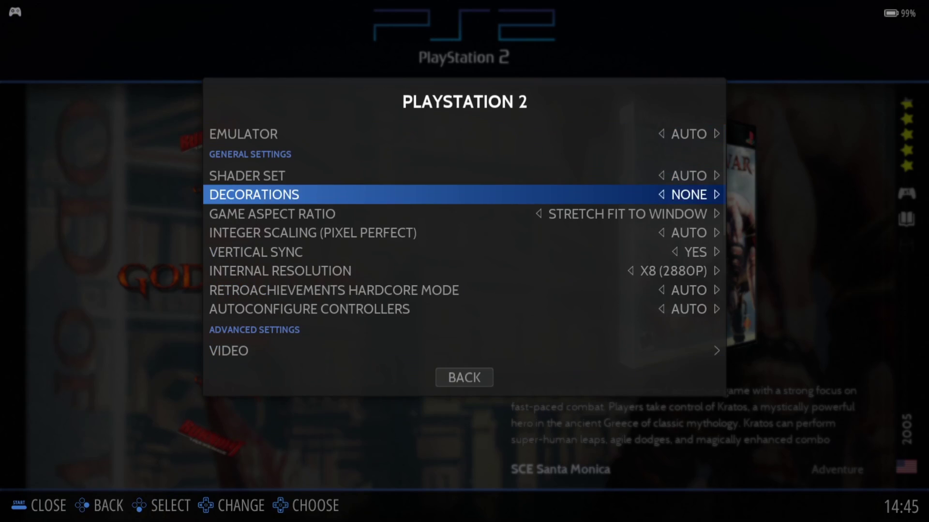
pyautogui.press('Down')
pyautogui.press('Down')
pyautogui.press('Down')
pyautogui.press('Down')
pyautogui.press('Down')
pyautogui.press('Down')
pyautogui.press('Down')
pyautogui.press('Down')
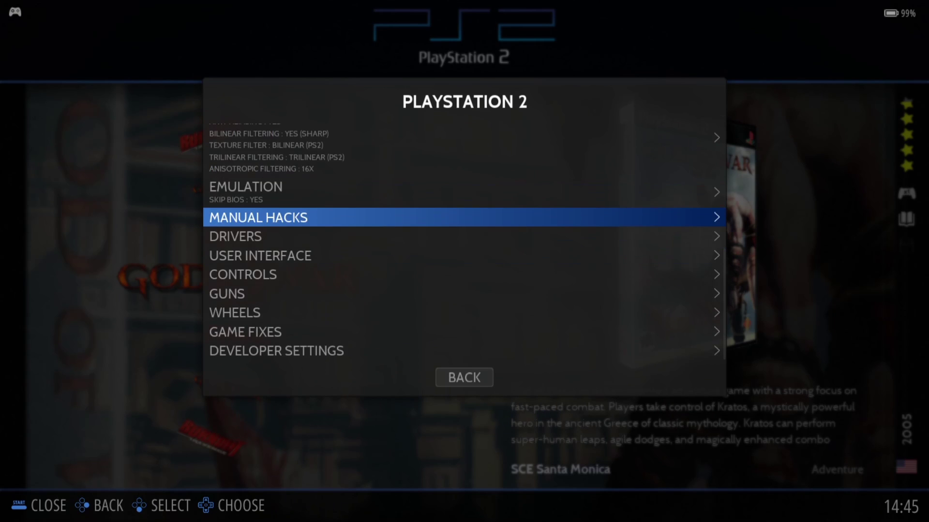
pyautogui.press('Up')
pyautogui.press('Return')
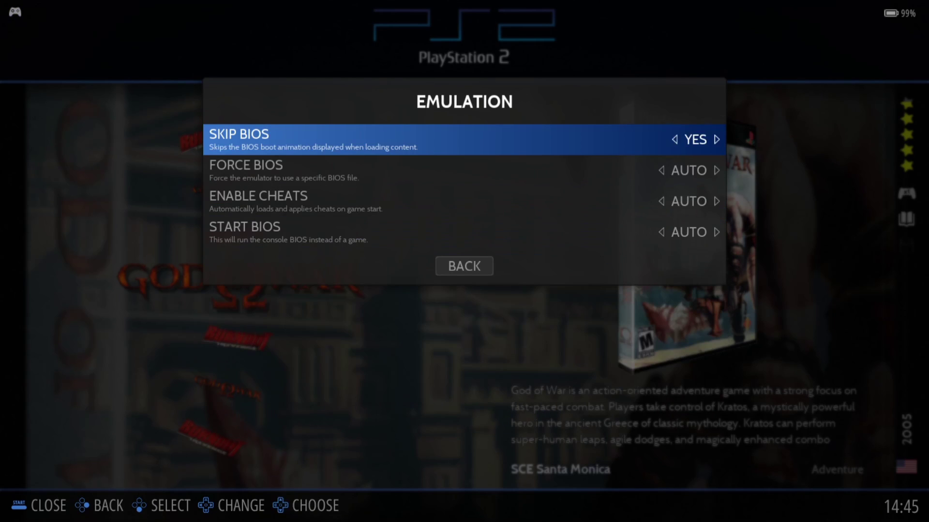
# Set the Skip BIOS option to No.
pyautogui.press('Return')
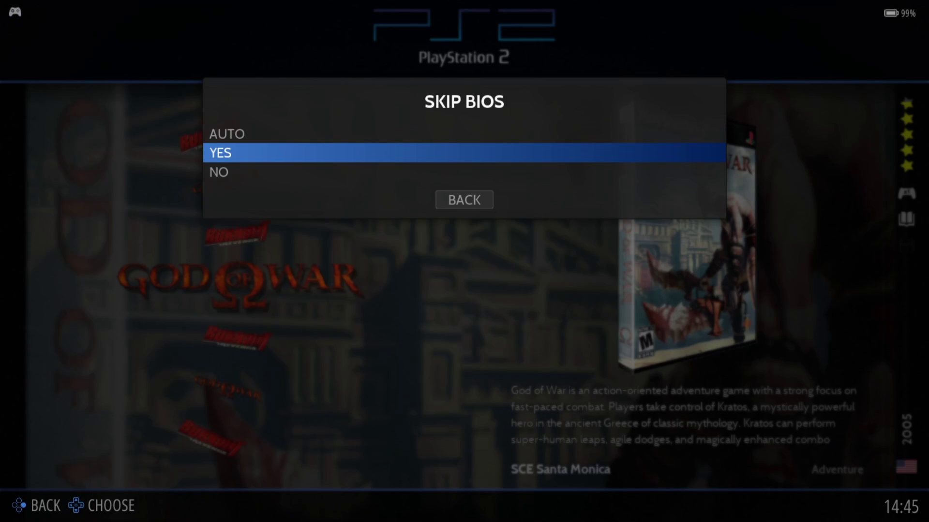
pyautogui.press('Down')
pyautogui.press('Return')
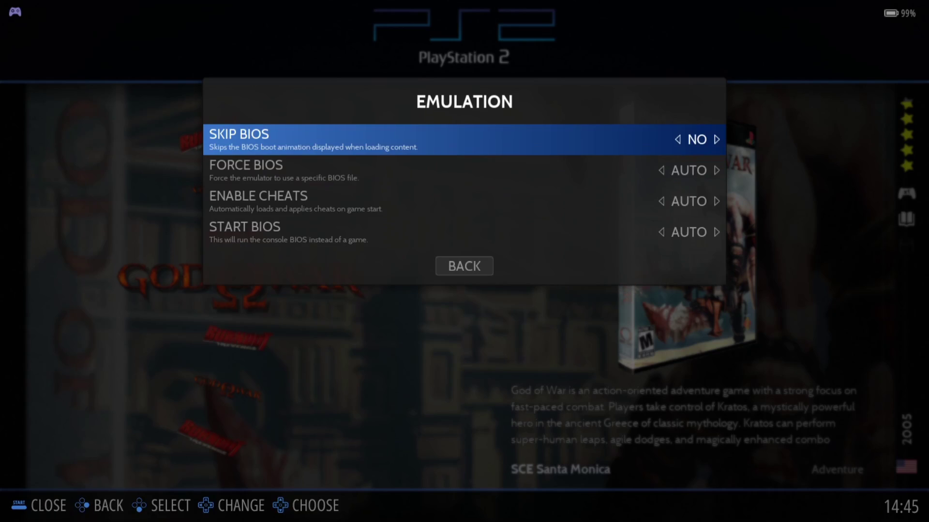
# Leave the PlayStation 2 options and run God of War to test the BIOS boot animation and X8 resolution.
pyautogui.press('Escape')
pyautogui.press('Escape')
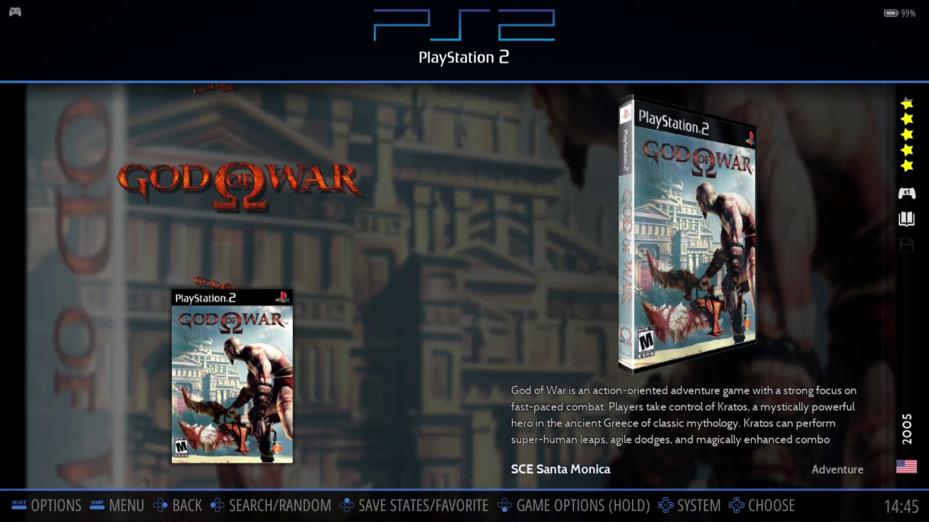
pyautogui.press('Return')
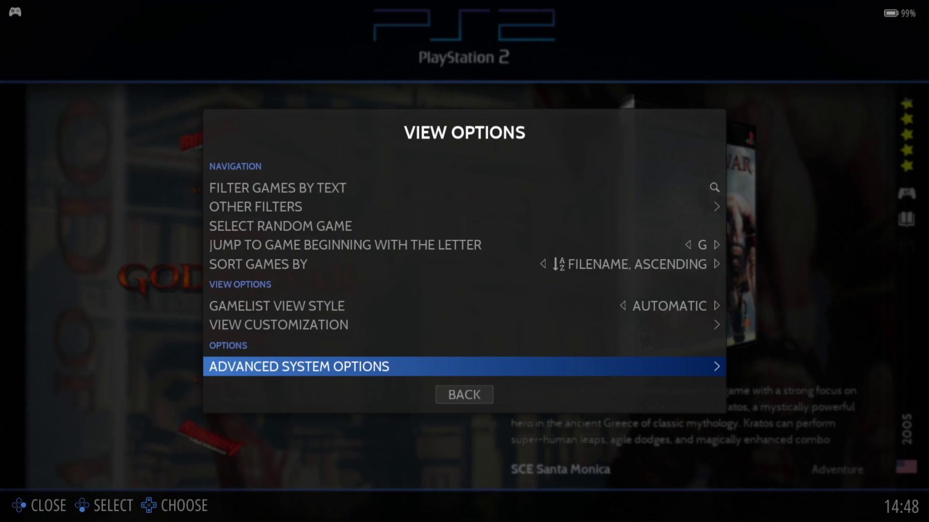
# Open the internal resolution choices in the PlayStation 2 advanced system options.
pyautogui.press('Return')
pyautogui.press('Down')
pyautogui.press('Down')
pyautogui.press('Down')
pyautogui.press('Down')
pyautogui.press('Down')
pyautogui.press('Down')
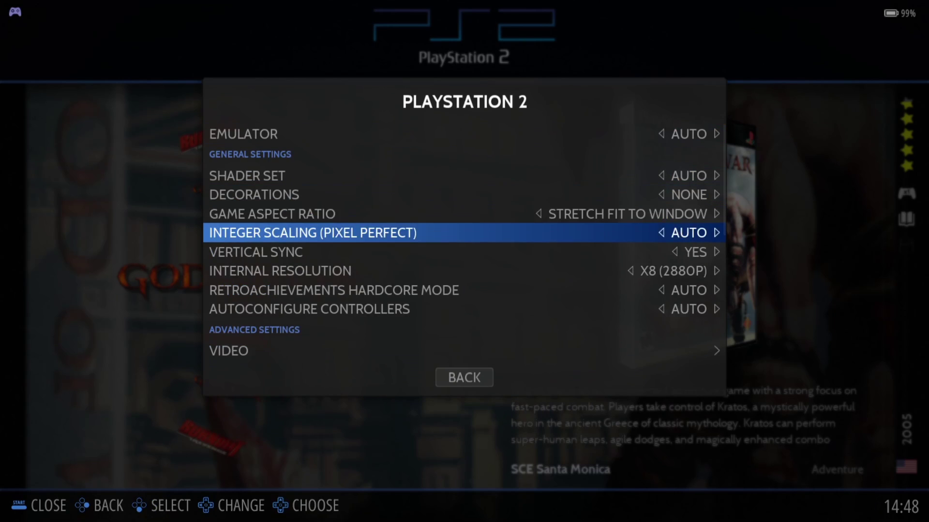
pyautogui.press('Return')
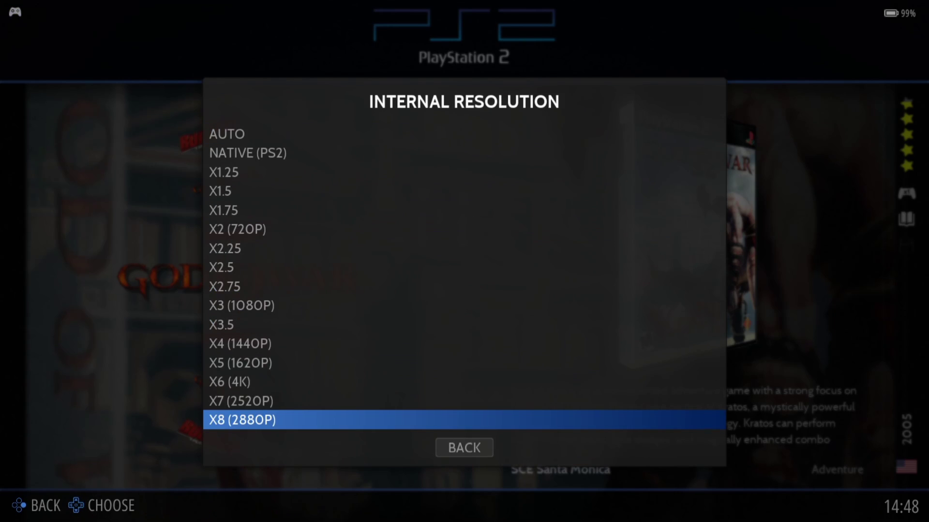
# Go through the higher internal resolution choices and highlight X6 (4K).
pyautogui.press('Up')
pyautogui.press('Up')
pyautogui.press('Up')
pyautogui.press('Down')
pyautogui.press('Down')
pyautogui.press('Down')
pyautogui.press('Up')
pyautogui.press('Up')
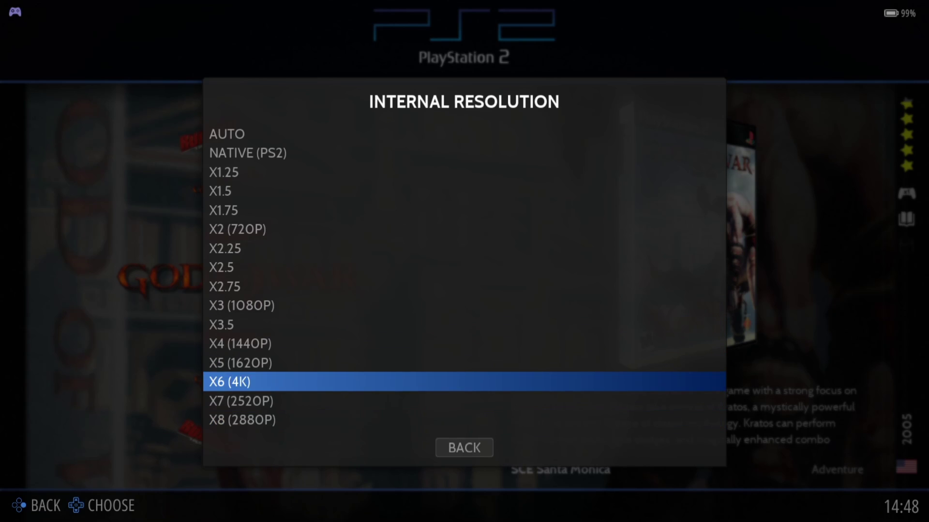